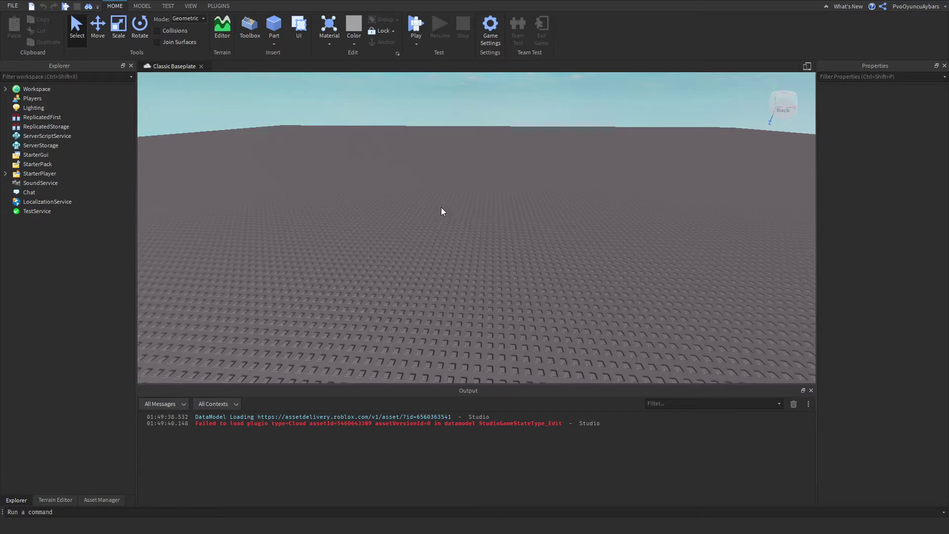
- Insert a new 4×1×2 block Part onto the baseplate, deselect it, and choose the Move tool
{"action": "left_click", "coordinate": [274, 25]}
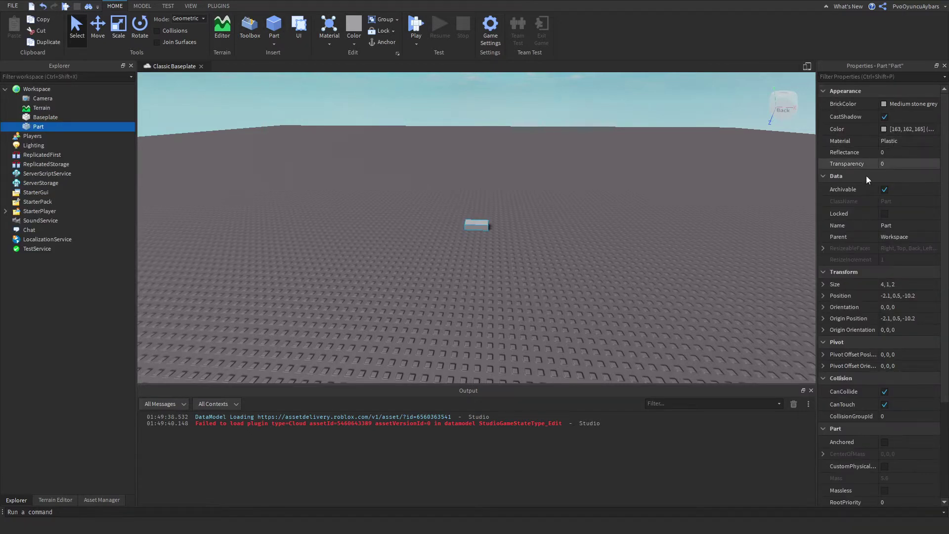
{"action": "scroll", "coordinate": [840, 267], "scroll_direction": "down", "scroll_amount": 4}
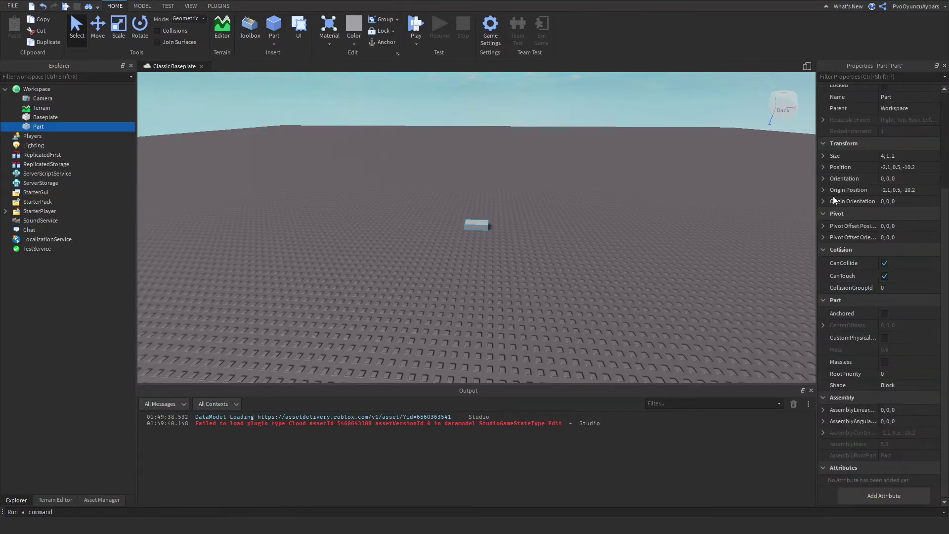
{"action": "left_click_drag", "start_coordinate": [490, 191], "coordinate": [458, 265]}
{"action": "left_click", "coordinate": [543, 175]}
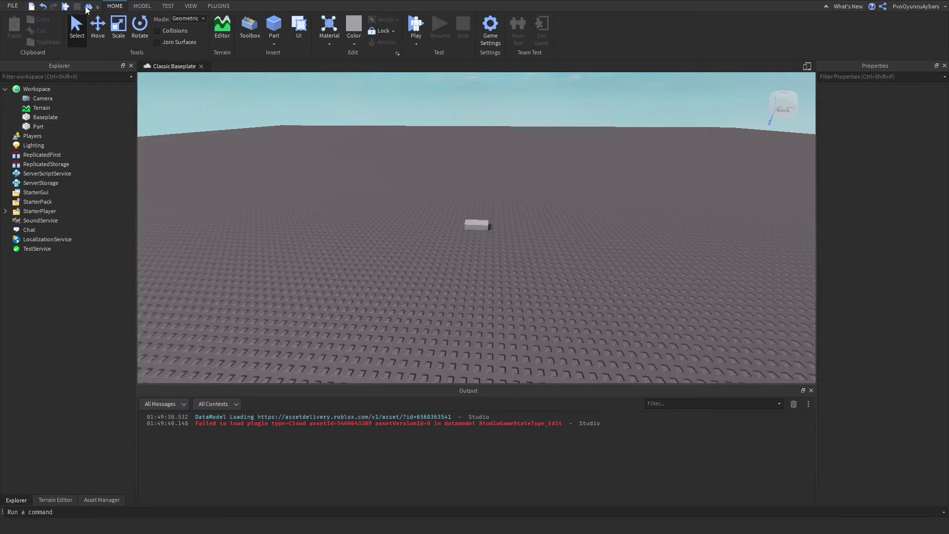
{"action": "left_click", "coordinate": [97, 25]}
{"action": "key", "text": "a"}
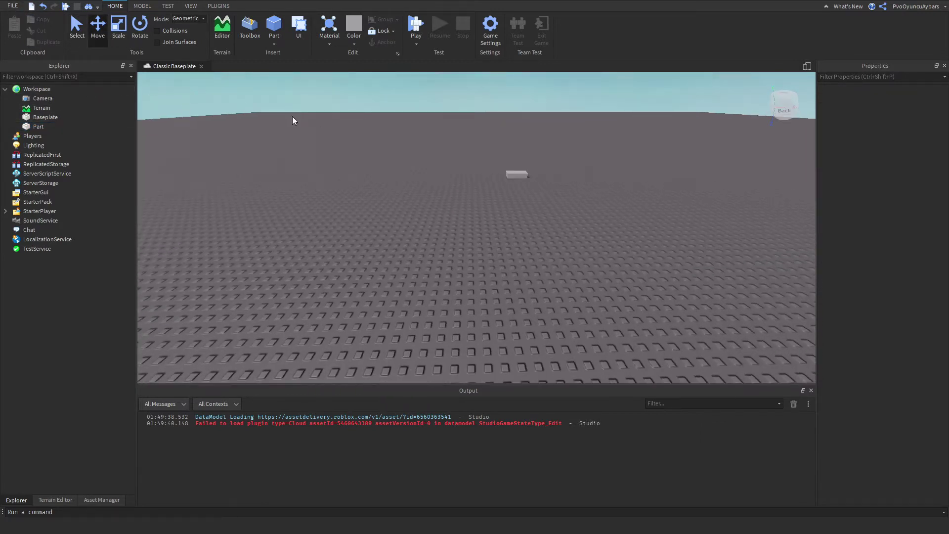
- Insert a Script under Workspace and delete its default print line
{"action": "left_click", "coordinate": [57, 89]}
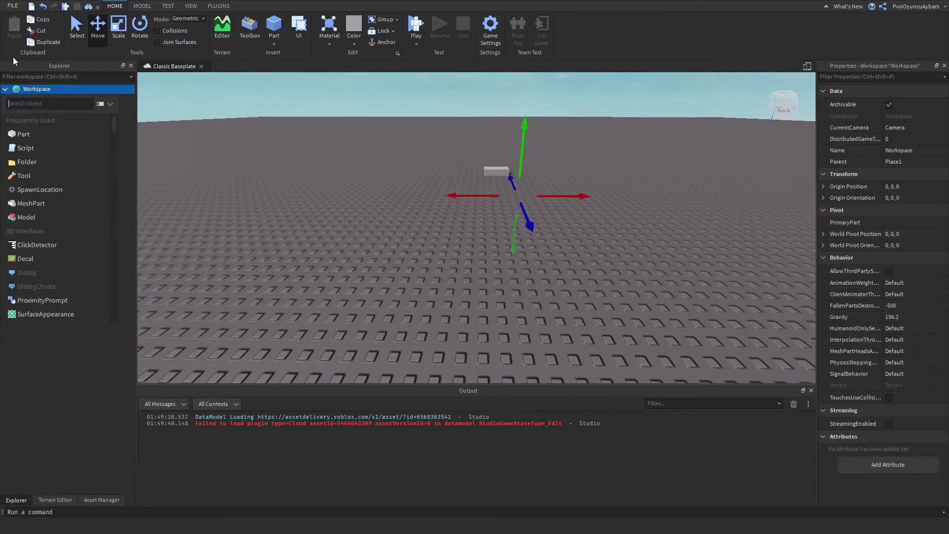
{"action": "type", "text": "script"}
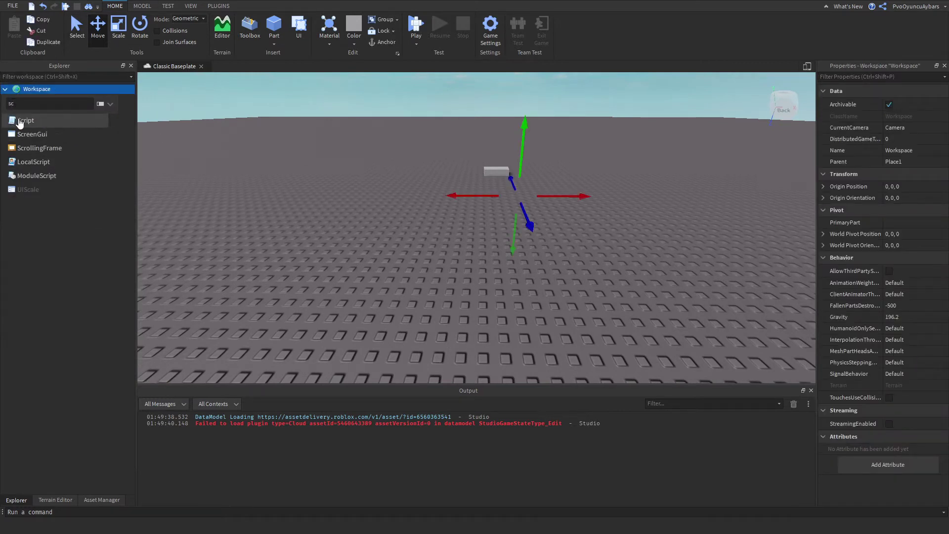
{"action": "key", "text": "Return"}
{"action": "left_click", "coordinate": [33, 120]}
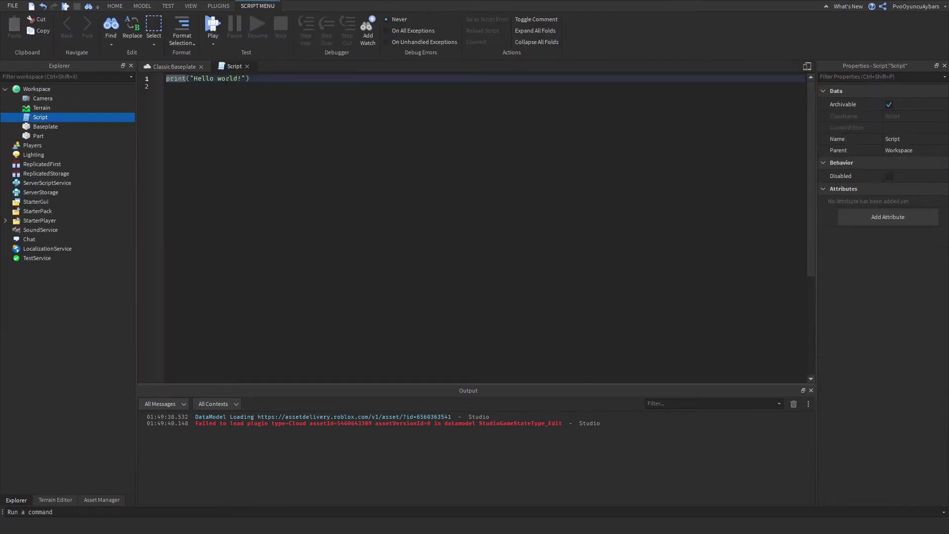
{"action": "left_click", "coordinate": [299, 85]}
{"action": "key", "text": "ctrl+a"}
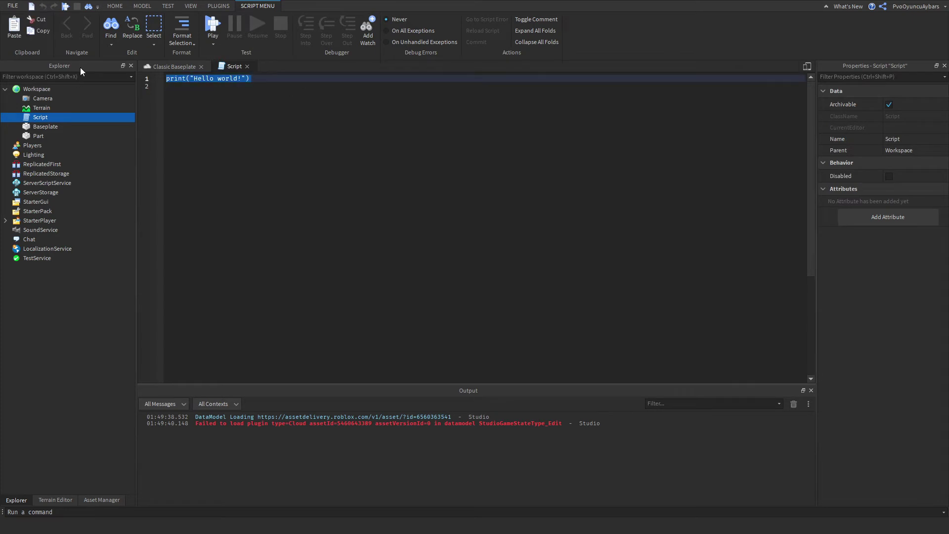
{"action": "key", "text": "BackSpace"}
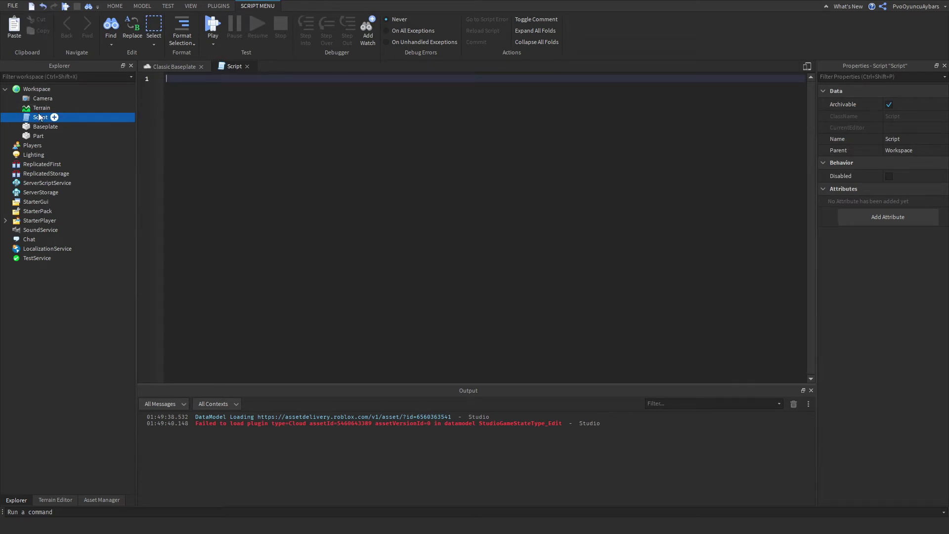
- Rename the new Part to Nesne in Explorer and go back to the script
{"action": "left_click", "coordinate": [42, 98]}
{"action": "left_click", "coordinate": [39, 135]}
{"action": "left_click", "coordinate": [173, 68]}
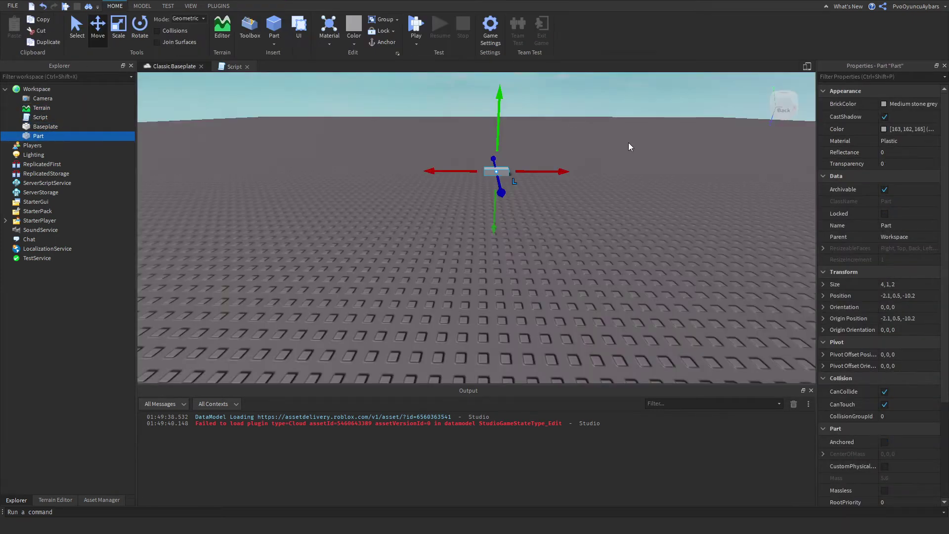
{"action": "right_click", "coordinate": [29, 129]}
{"action": "left_click", "coordinate": [29, 136]}
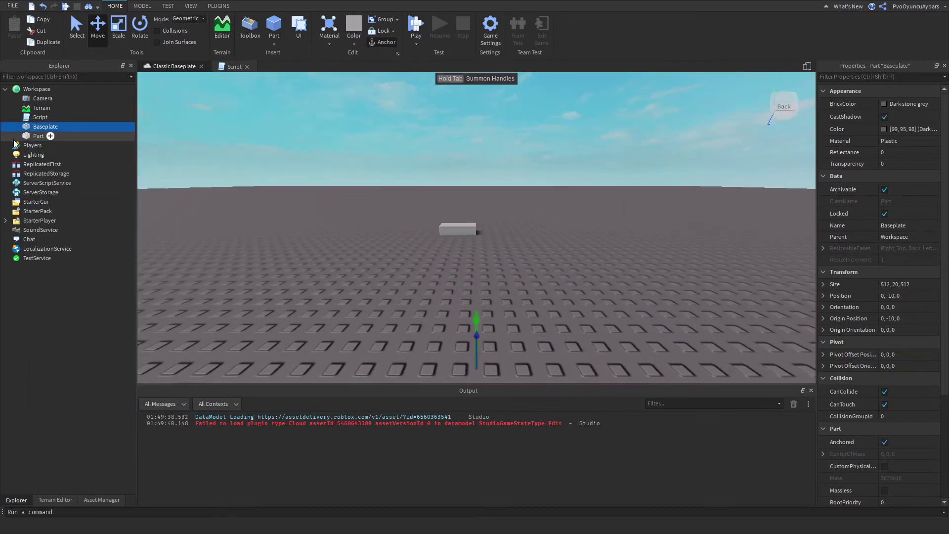
{"action": "right_click", "coordinate": [54, 136]}
{"action": "left_click", "coordinate": [86, 204]}
{"action": "type", "text": "Nesne"}
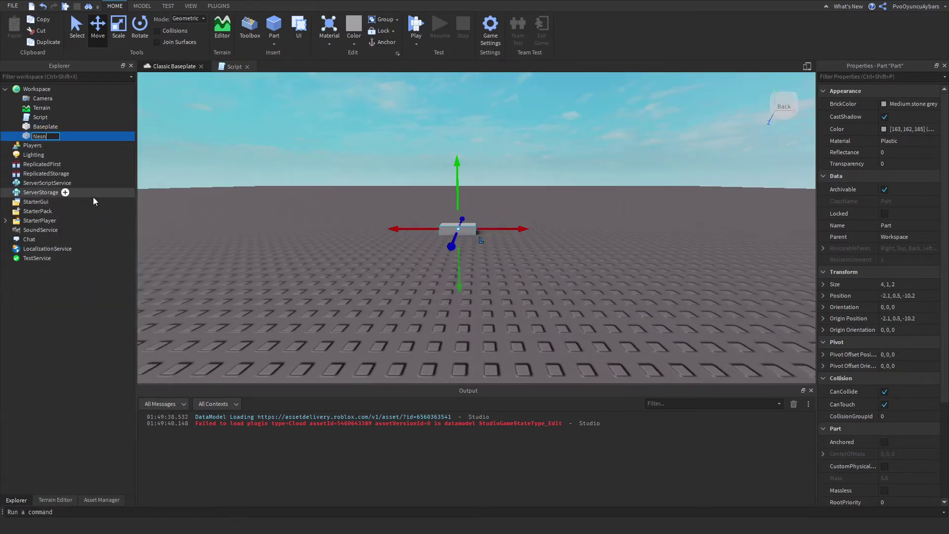
{"action": "key", "text": "Return"}
{"action": "left_click", "coordinate": [621, 198]}
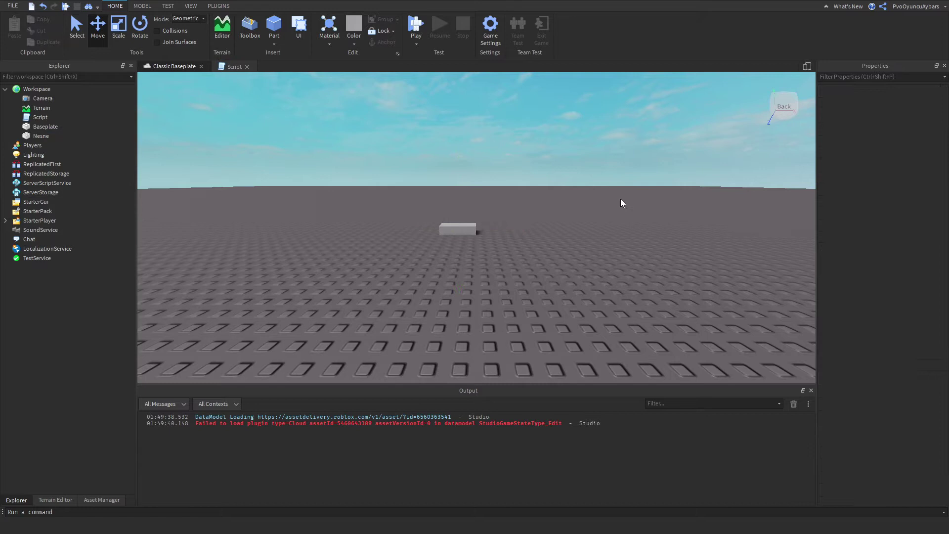
{"action": "left_click", "coordinate": [458, 230]}
{"action": "left_click", "coordinate": [237, 68]}
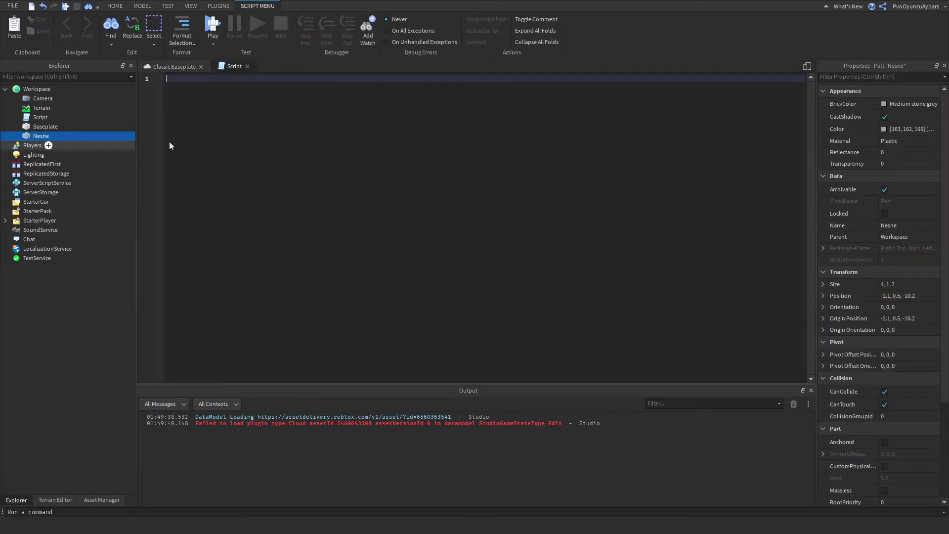
- Write game.Workspace.Nesne on line 1, completing Workspace and Nesne through autocomplete
{"action": "type", "text": "game"}
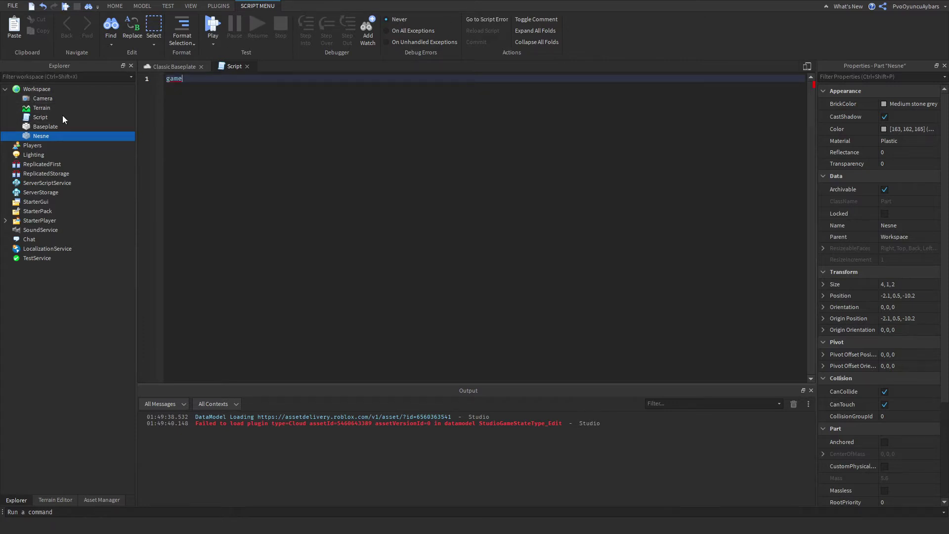
{"action": "type", "text": "."}
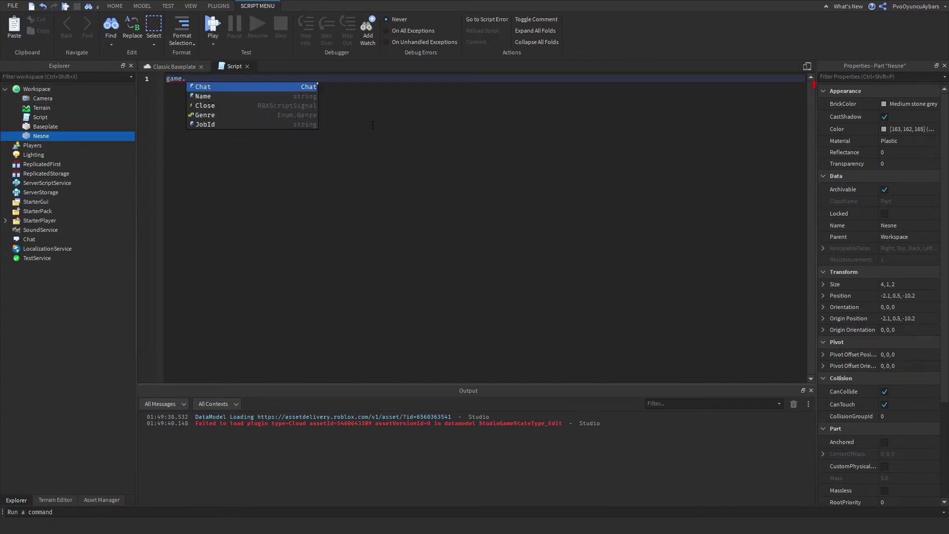
{"action": "type", "text": "Wo"}
{"action": "key", "text": "Tab"}
{"action": "left_click", "coordinate": [34, 89]}
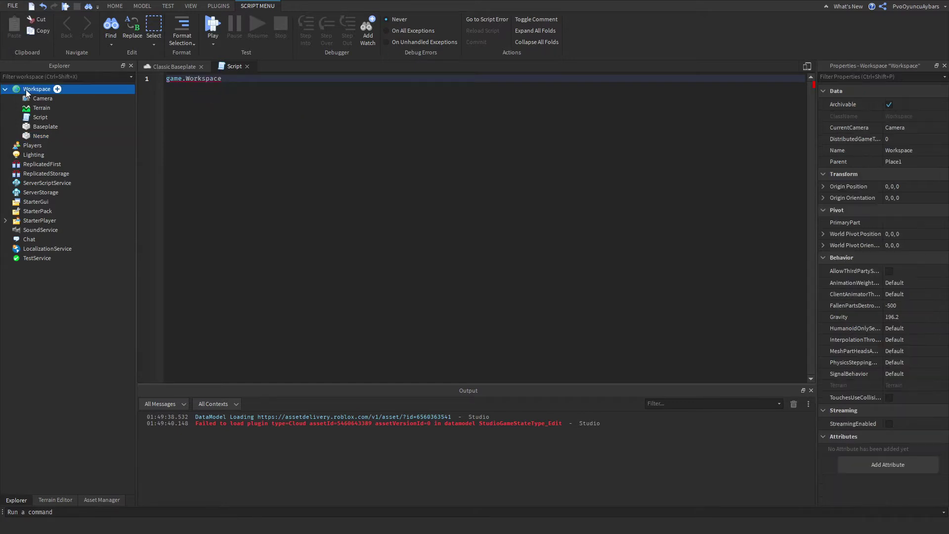
{"action": "left_click", "coordinate": [275, 90]}
{"action": "type", "text": ".Ne"}
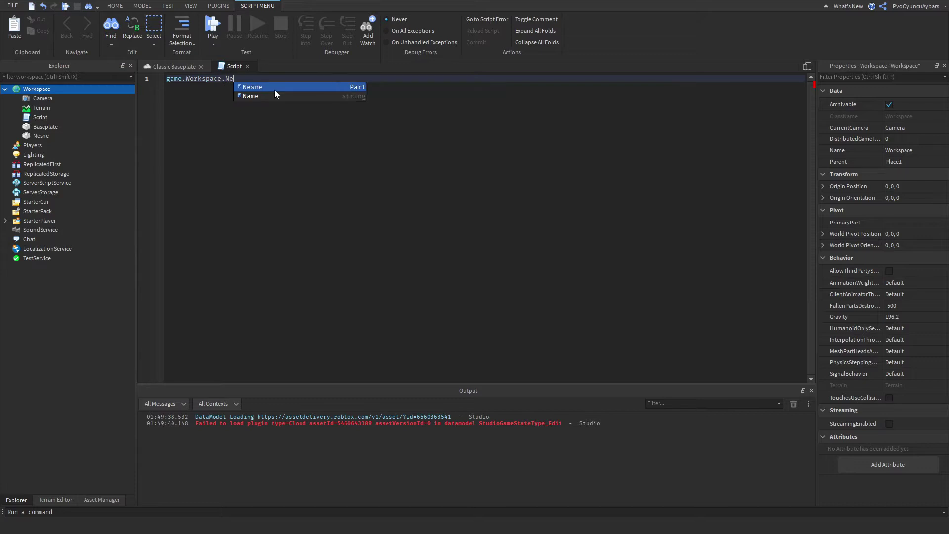
{"action": "left_click", "coordinate": [259, 87]}
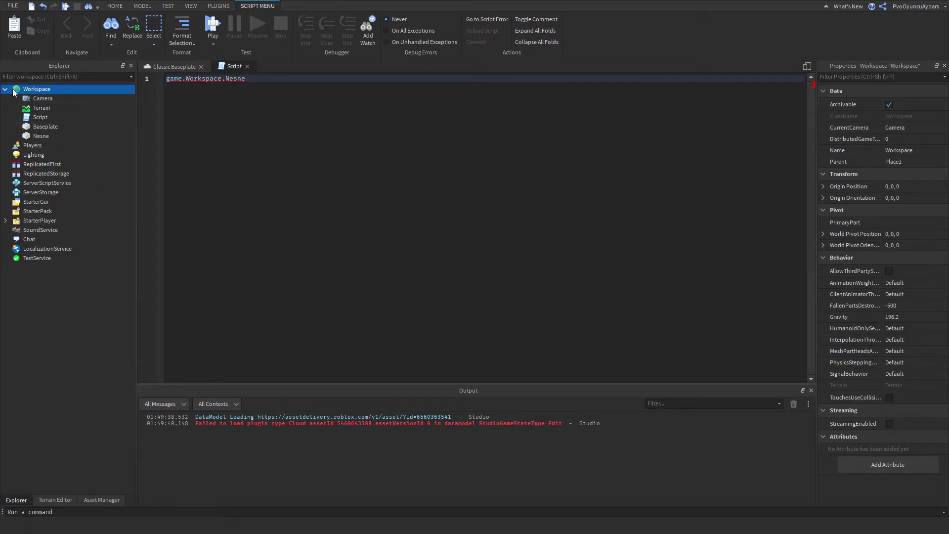
{"action": "left_click", "coordinate": [34, 88]}
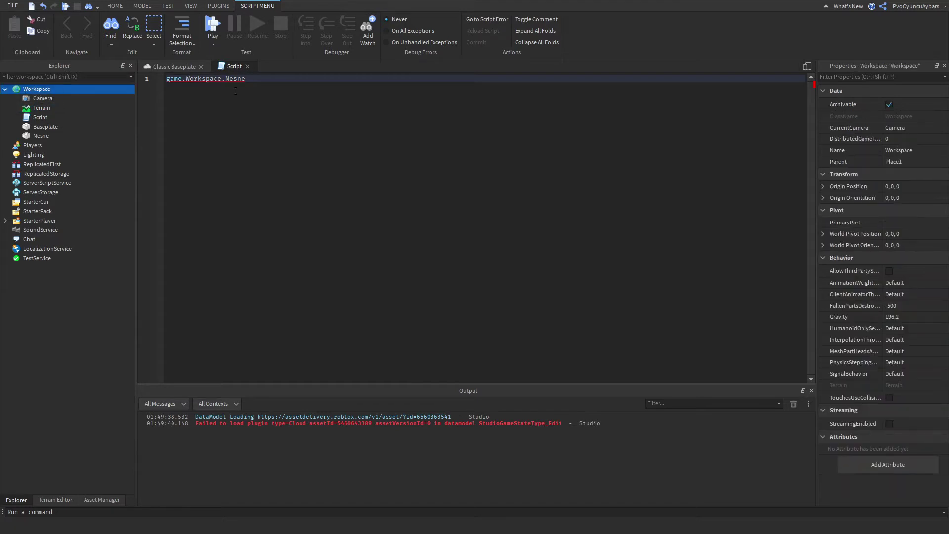
{"action": "left_click", "coordinate": [49, 137]}
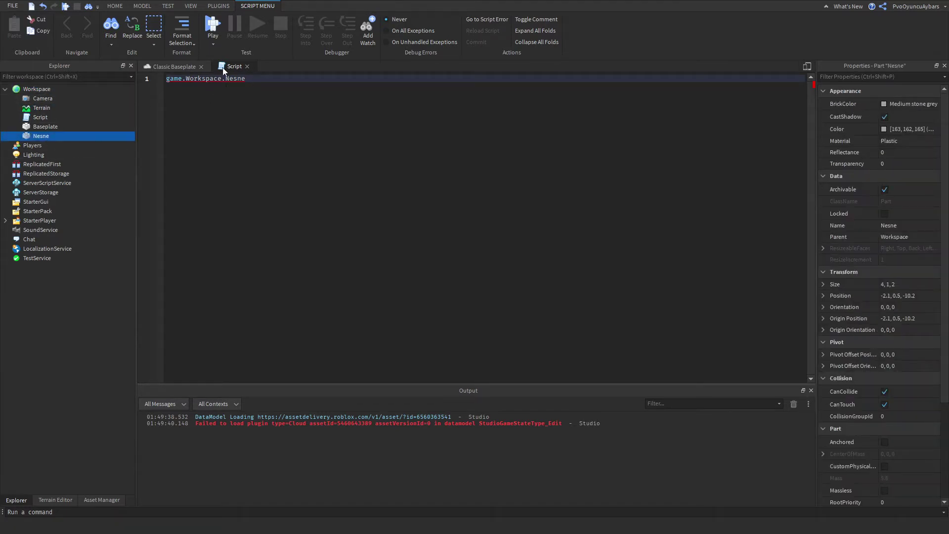
{"action": "left_click", "coordinate": [307, 87]}
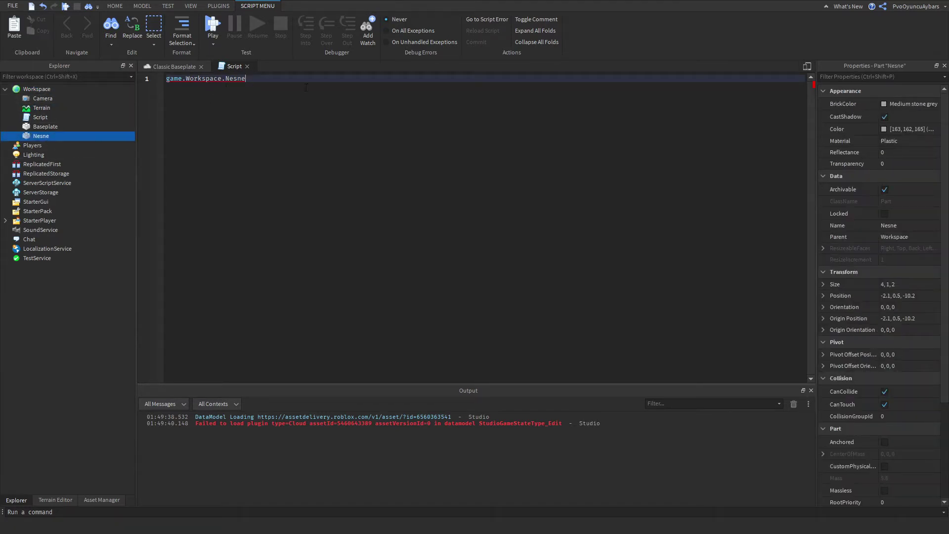
- Inspect Nesne's BrickColor, Color and Material properties in the Properties panel
{"action": "left_click", "coordinate": [877, 105]}
{"action": "left_click", "coordinate": [892, 115]}
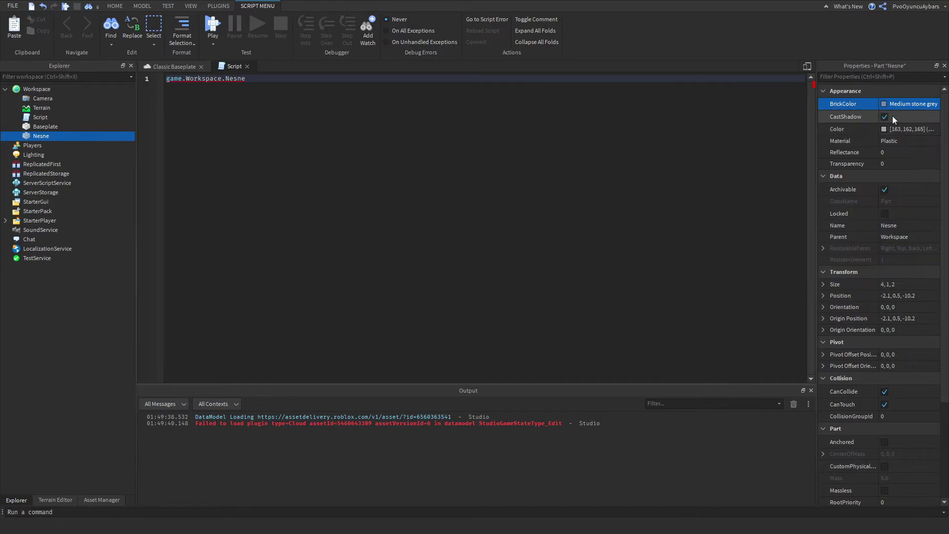
{"action": "left_click", "coordinate": [888, 105]}
{"action": "left_click", "coordinate": [884, 130]}
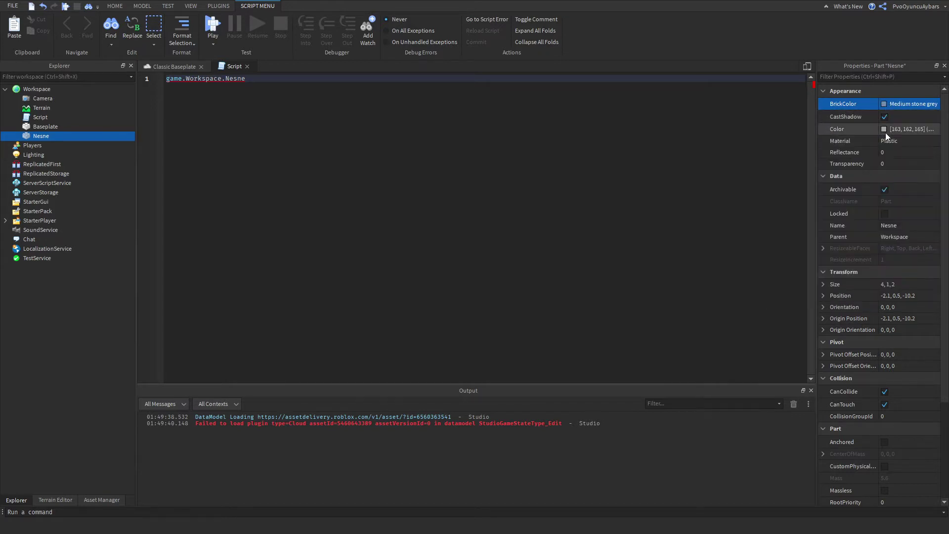
{"action": "left_click", "coordinate": [596, 163]}
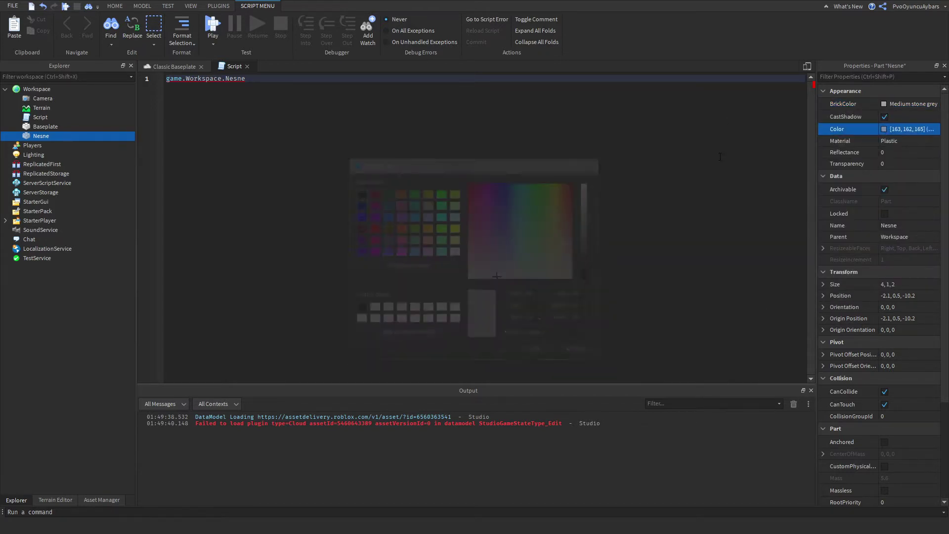
{"action": "left_click", "coordinate": [885, 142]}
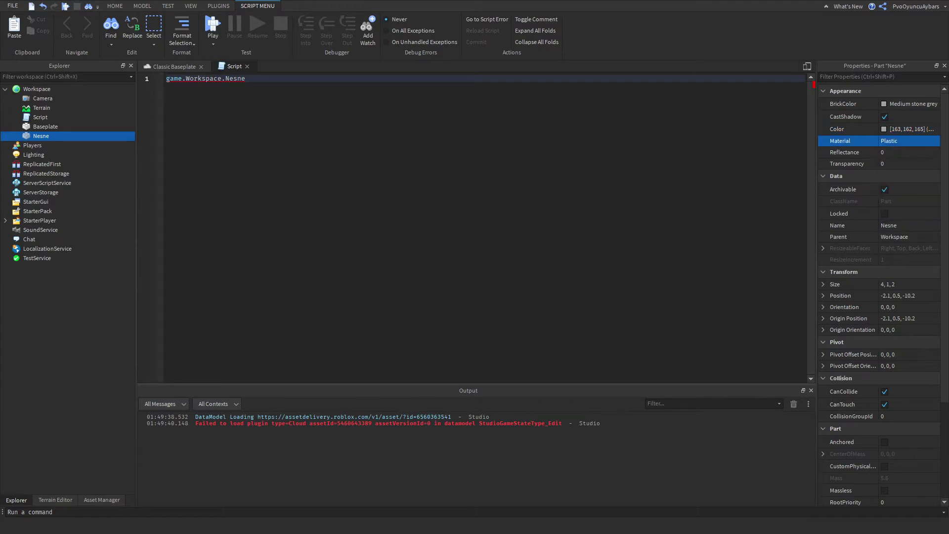
{"action": "left_click", "coordinate": [897, 140]}
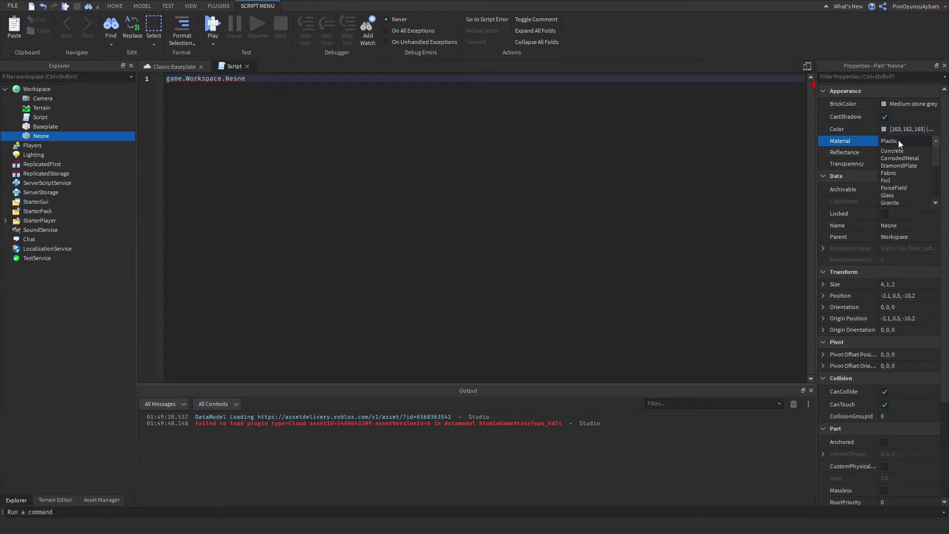
{"action": "left_click", "coordinate": [812, 86]}
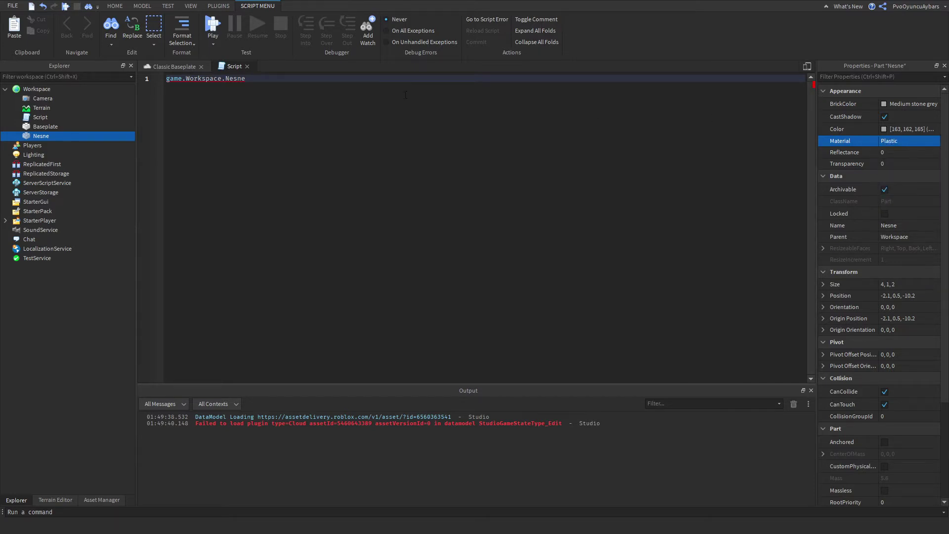
- Extend line 1 to game.Workspace.Nesne.Material = "Brick"
{"action": "type", "text": ".Ma"}
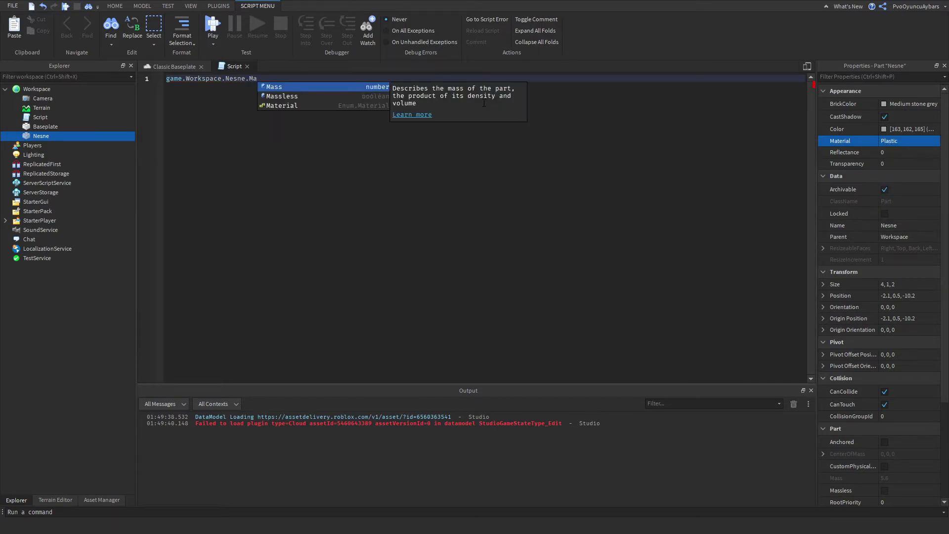
{"action": "type", "text": "t"}
{"action": "key", "text": "Tab"}
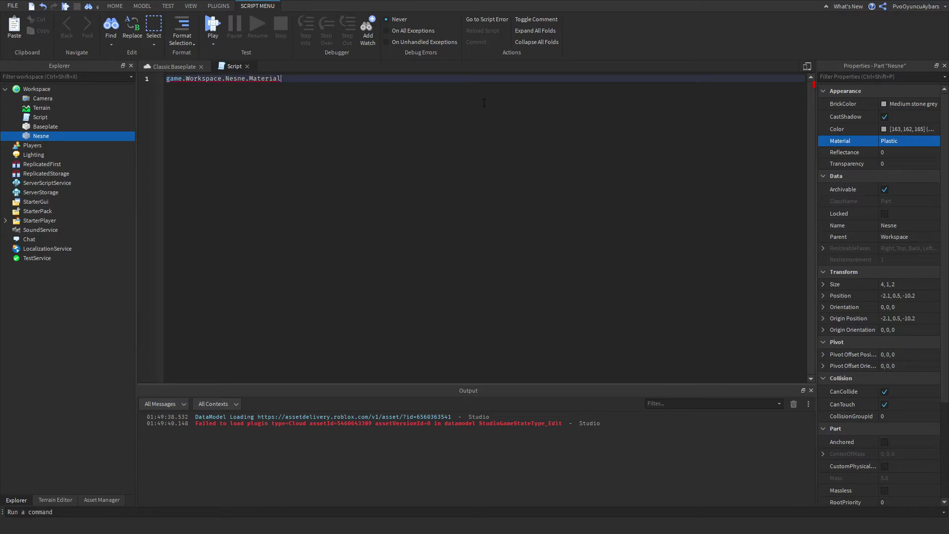
{"action": "left_click", "coordinate": [885, 141]}
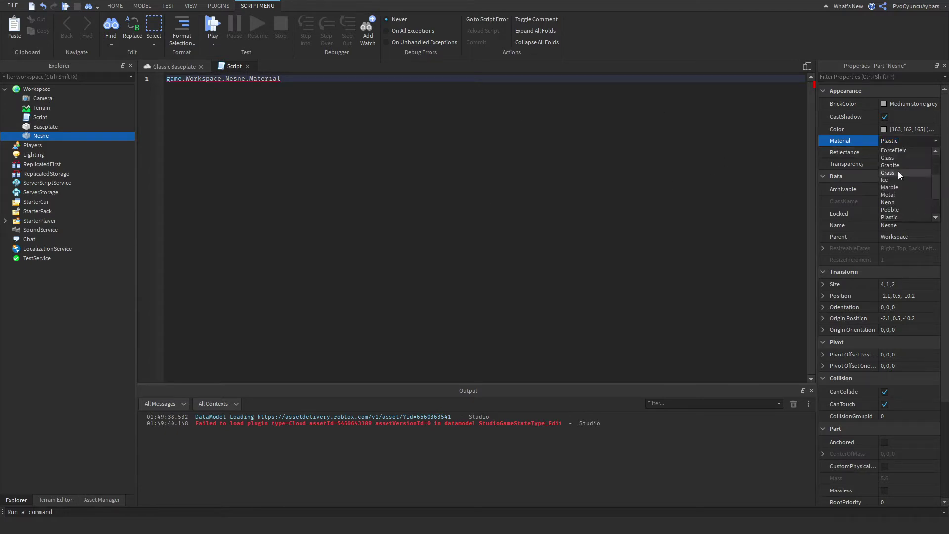
{"action": "left_click", "coordinate": [512, 111]}
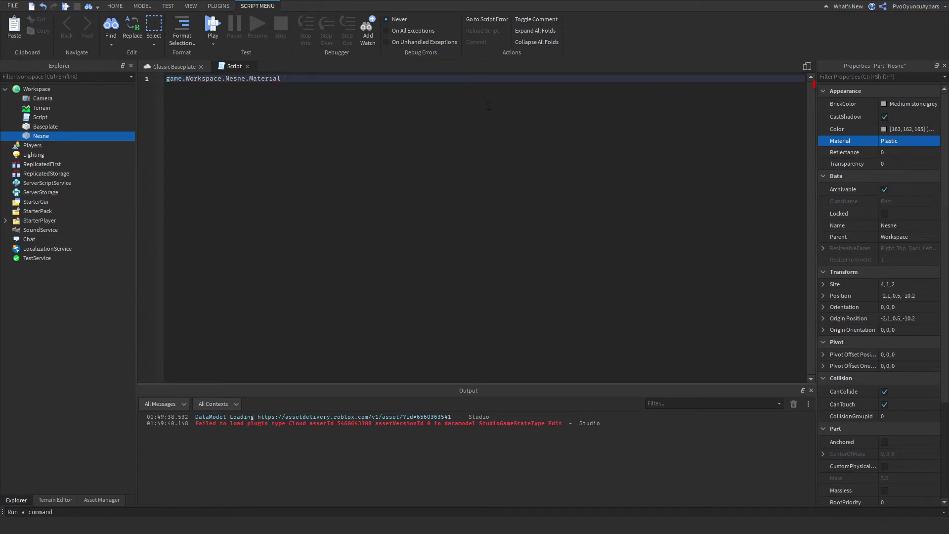
{"action": "left_click", "coordinate": [485, 79]}
{"action": "type", "text": "=m"}
{"action": "key", "text": "BackSpace"}
{"action": "type", "text": "Brick"}
{"action": "left_click", "coordinate": [183, 67]}
{"action": "left_click", "coordinate": [419, 20]}
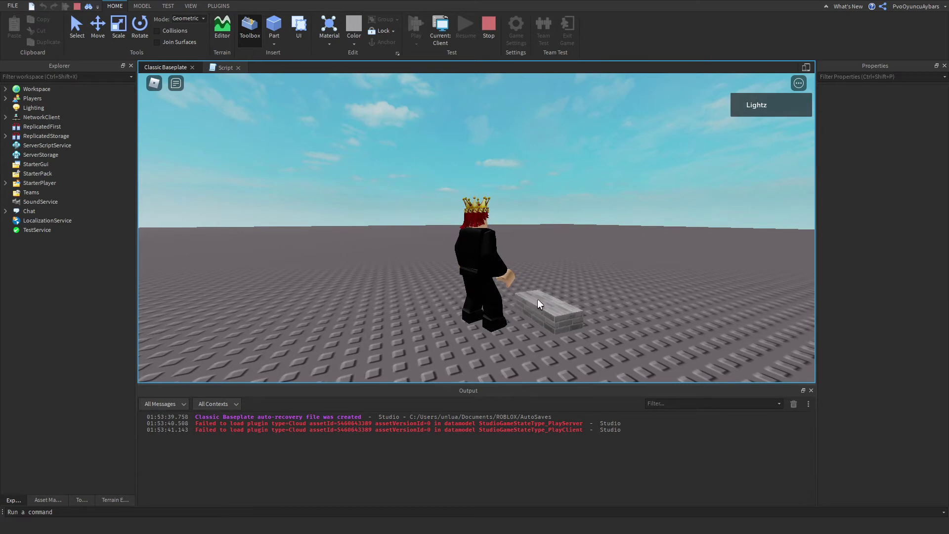
{"action": "scroll", "coordinate": [538, 298], "scroll_direction": "up", "scroll_amount": 2}
- Stop the playtest, clear the script, and begin line 1 with 'local nesne ='
{"action": "key", "text": "shift+F5"}
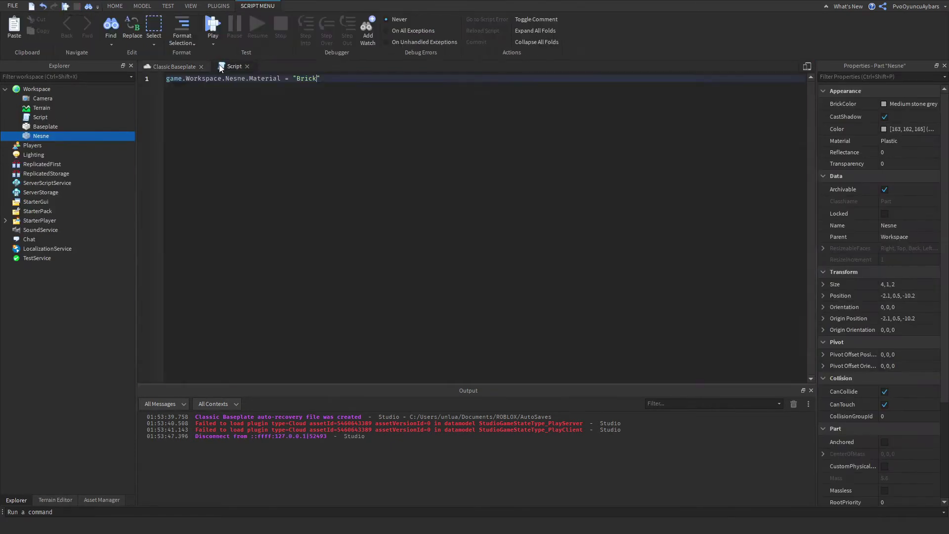
{"action": "key", "text": "ctrl+a"}
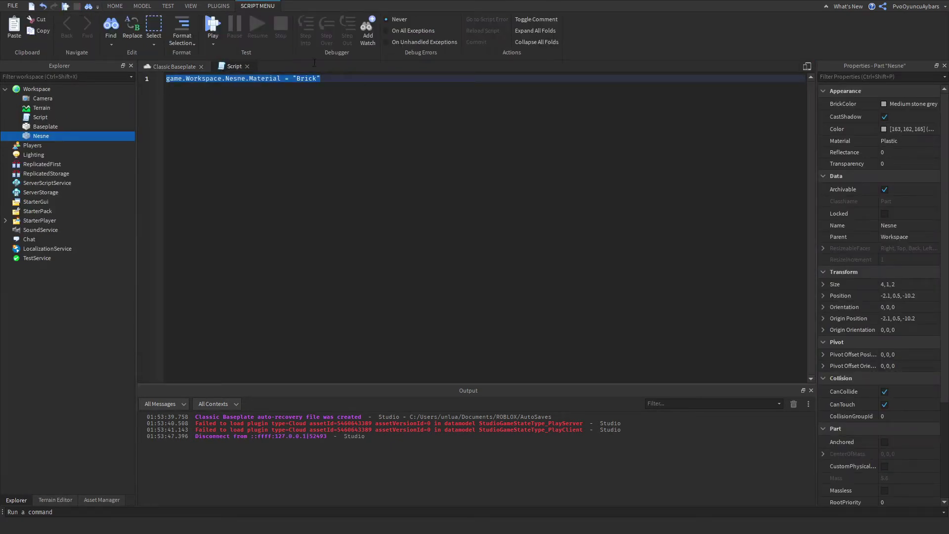
{"action": "key", "text": "BackSpace"}
{"action": "type", "text": "local"}
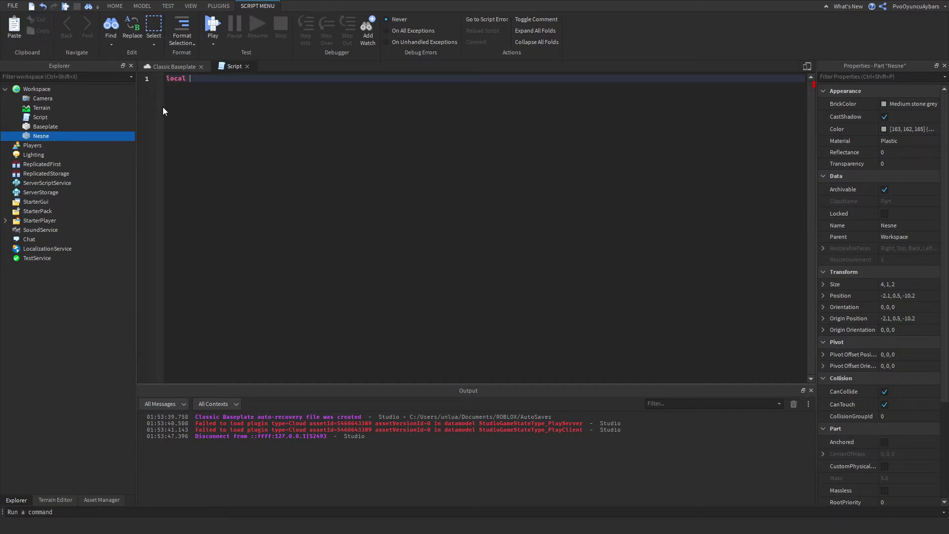
{"action": "type", "text": " ne"}
{"action": "type", "text": "sne ="}
{"action": "key", "text": "shift+Left"}
{"action": "left_click", "coordinate": [230, 82]}
- Complete the line as local nesne = game.Workspace.Nesne using autocomplete
{"action": "type", "text": "g"}
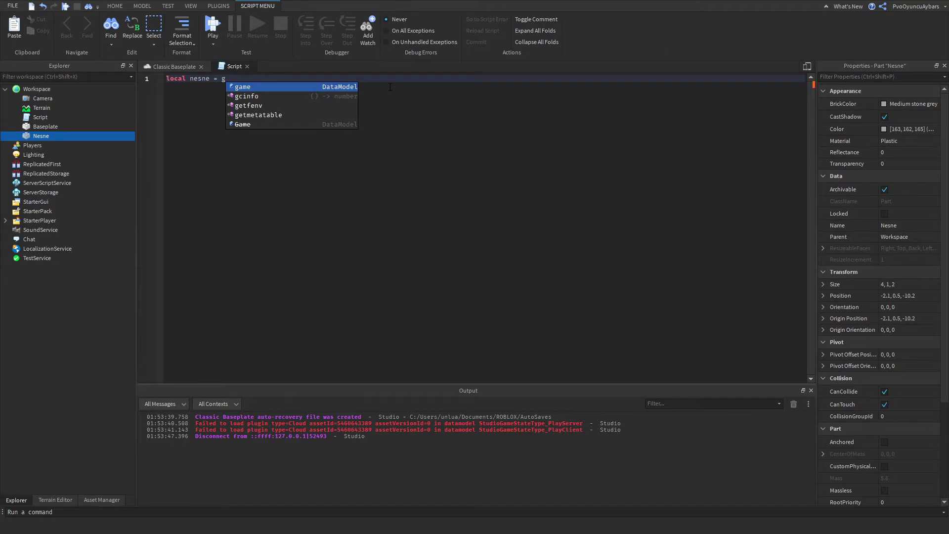
{"action": "type", "text": "ame.Wo"}
{"action": "key", "text": "Tab"}
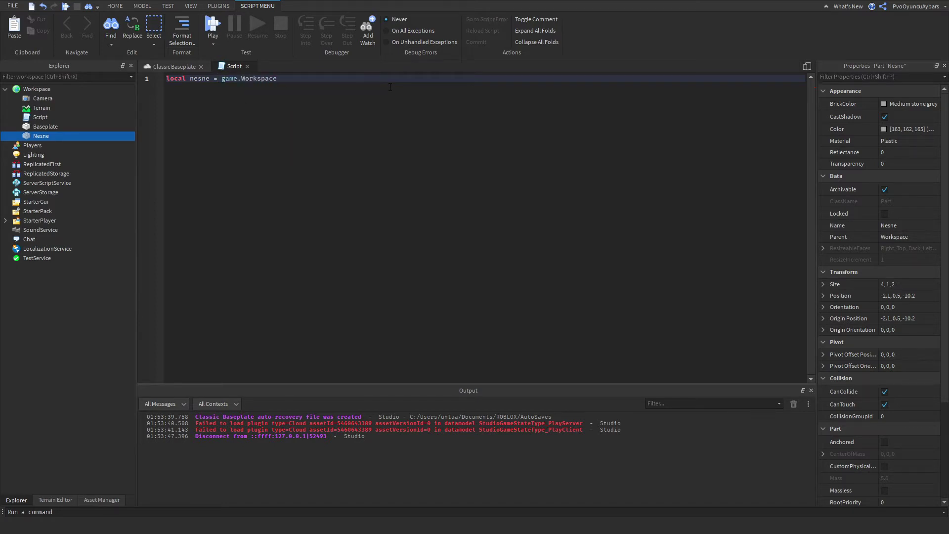
{"action": "type", "text": ".Ne"}
{"action": "key", "text": "Escape"}
{"action": "key", "text": "Return"}
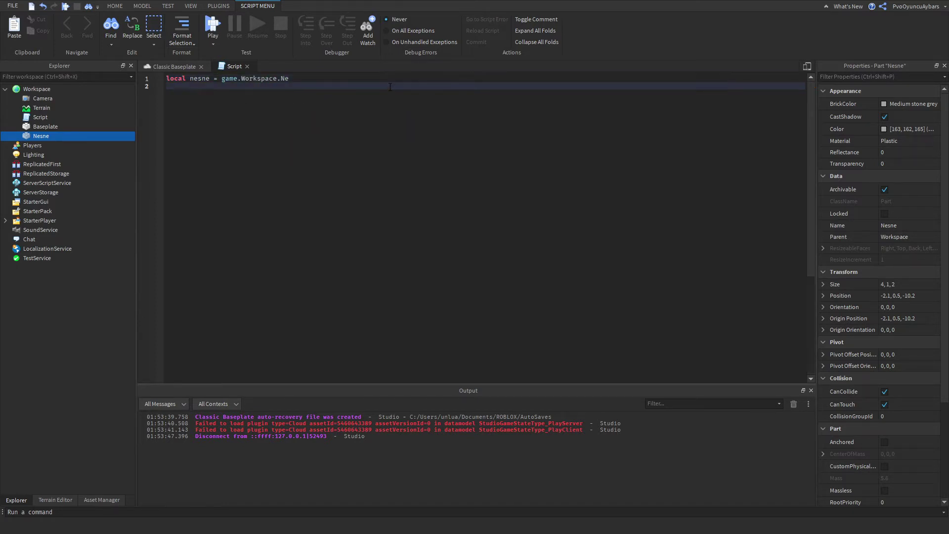
{"action": "key", "text": "BackSpace"}
{"action": "key", "text": "Tab"}
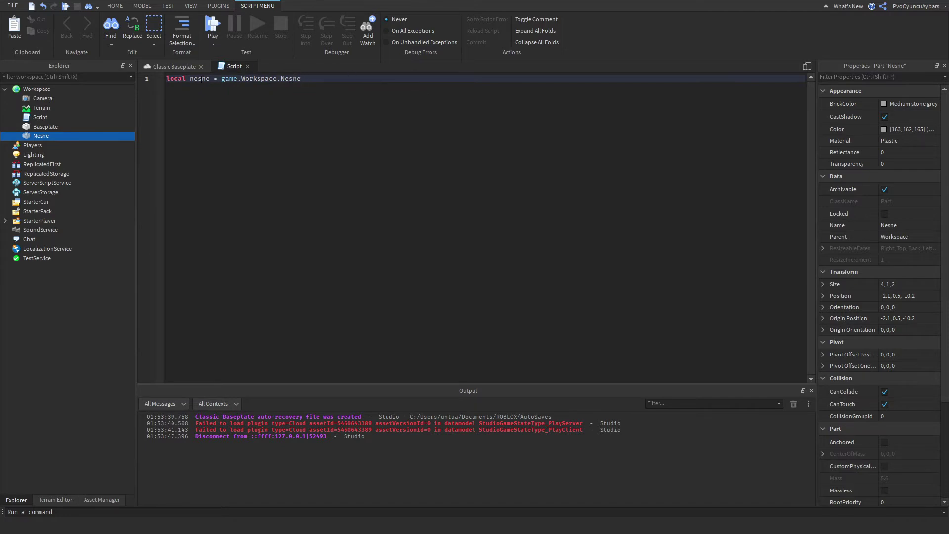
{"action": "left_click_drag", "start_coordinate": [165, 78], "coordinate": [210, 78]}
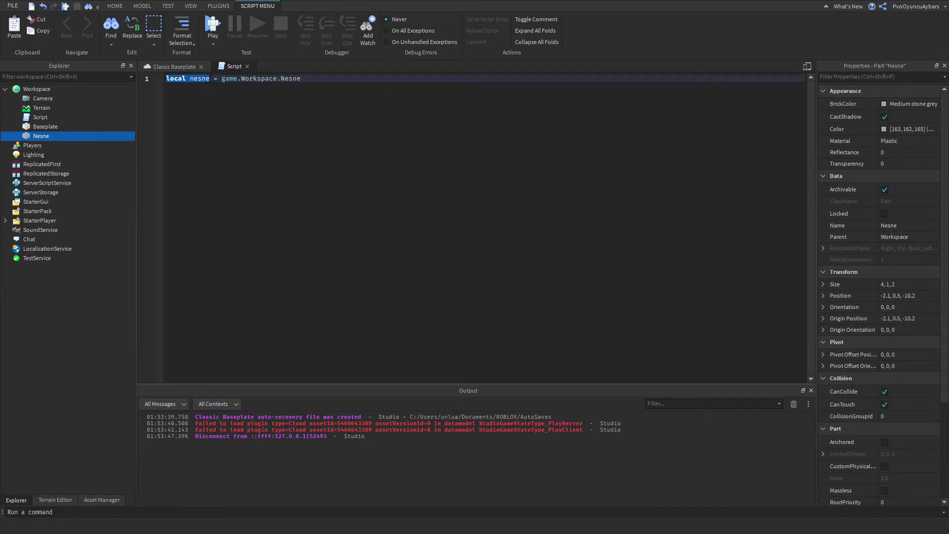
- Highlight the Nesne reference on line 1 and cancel the close/Save prompt
{"action": "left_click", "coordinate": [223, 79]}
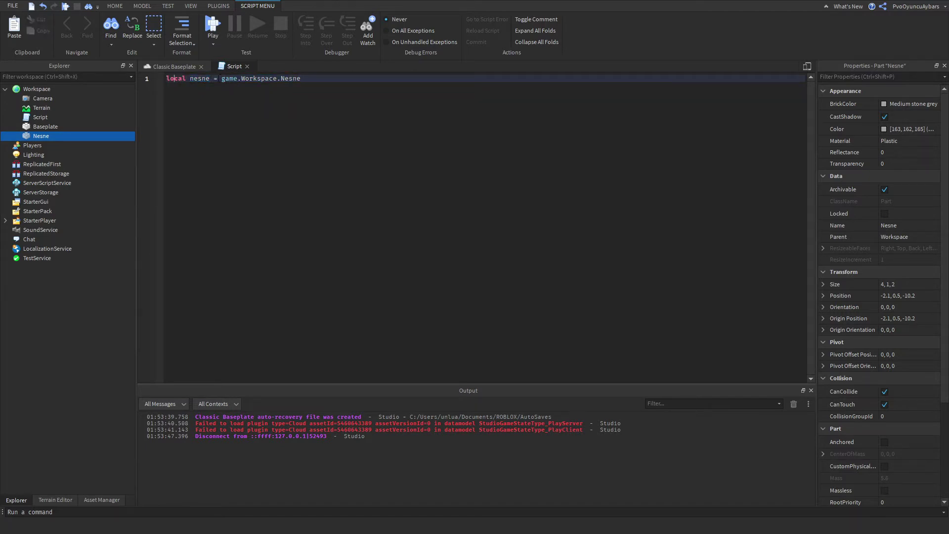
{"action": "left_click_drag", "start_coordinate": [223, 79], "coordinate": [301, 78]}
{"action": "left_click", "coordinate": [300, 78]}
{"action": "double_click", "coordinate": [291, 79]}
{"action": "left_click", "coordinate": [215, 95]}
{"action": "left_click", "coordinate": [47, 136]}
{"action": "left_click", "coordinate": [201, 66]}
{"action": "left_click", "coordinate": [515, 275]}
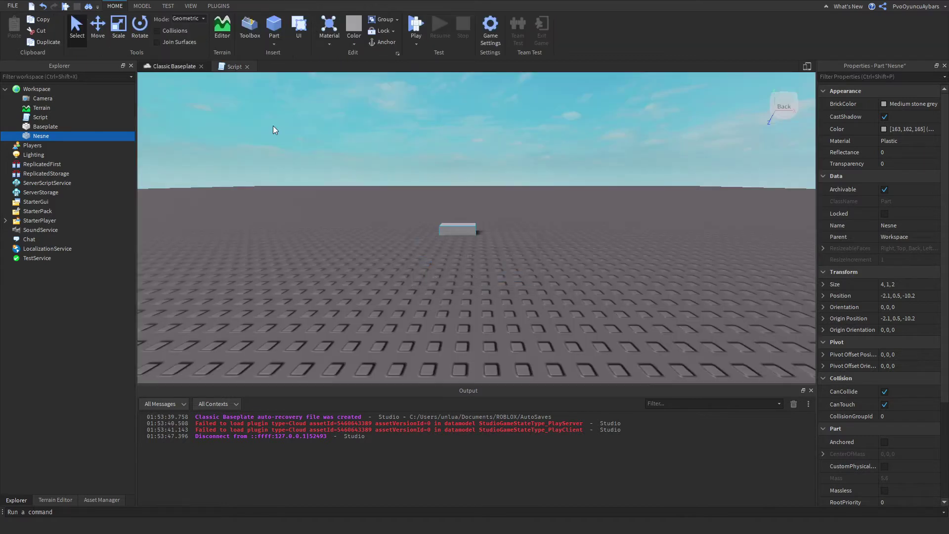
{"action": "left_click", "coordinate": [235, 67]}
- Add a line below setting nesne.Material = "Glass"
{"action": "key", "text": "Return"}
{"action": "key", "text": "Return"}
{"action": "type", "text": "ü"}
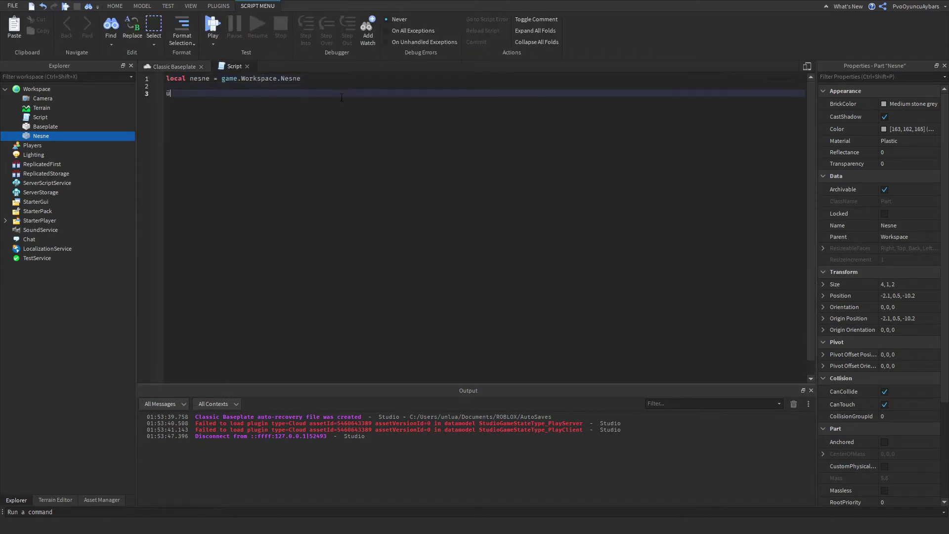
{"action": "type", "text": "nesne"}
{"action": "type", "text": ".ma"}
{"action": "key", "text": "Tab"}
{"action": "type", "text": "\"Glass\""}
{"action": "left_click", "coordinate": [224, 31]}
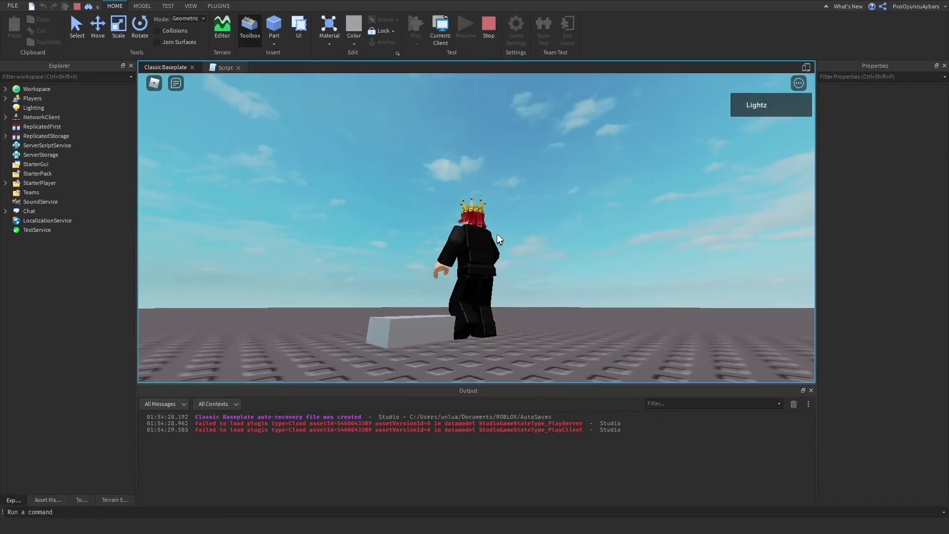
{"action": "key", "text": "a"}
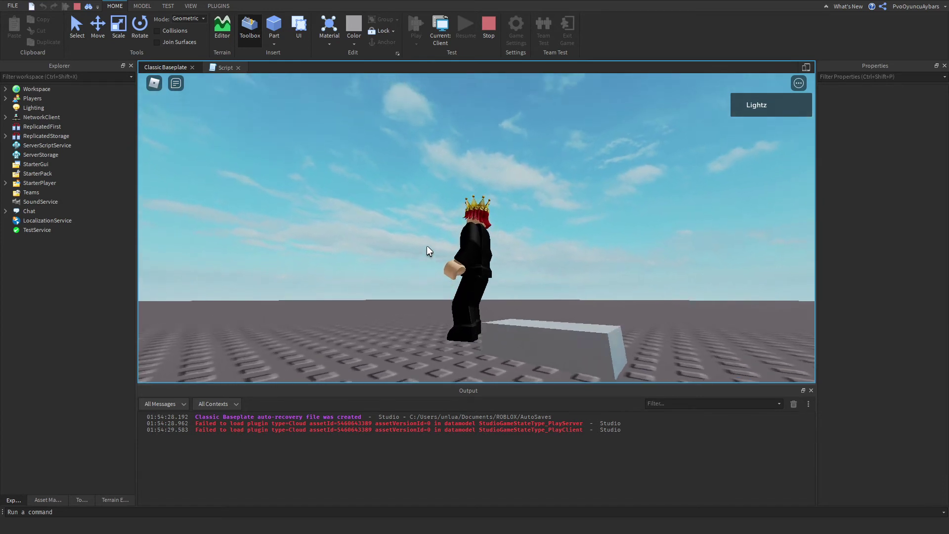
{"action": "right_click_drag", "start_coordinate": [426, 245], "coordinate": [426, 245]}
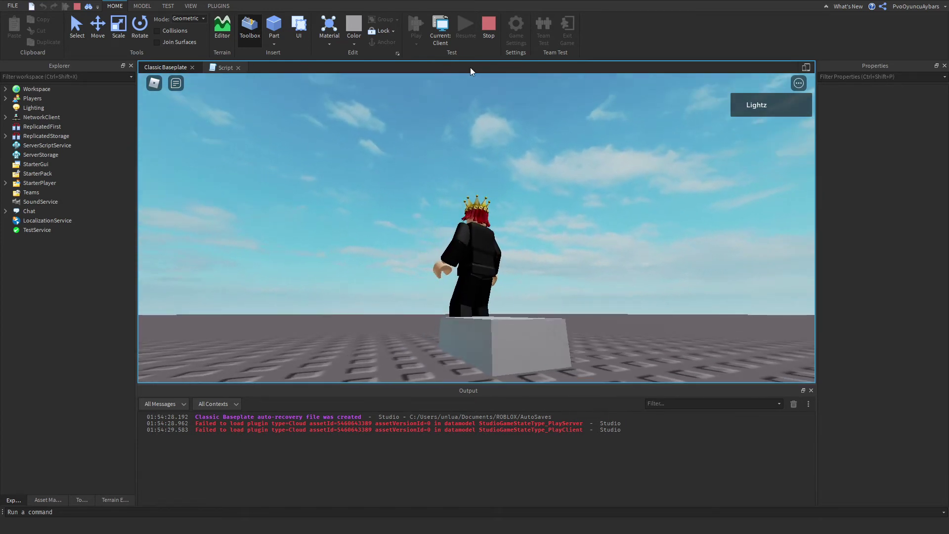
{"action": "left_click", "coordinate": [488, 30]}
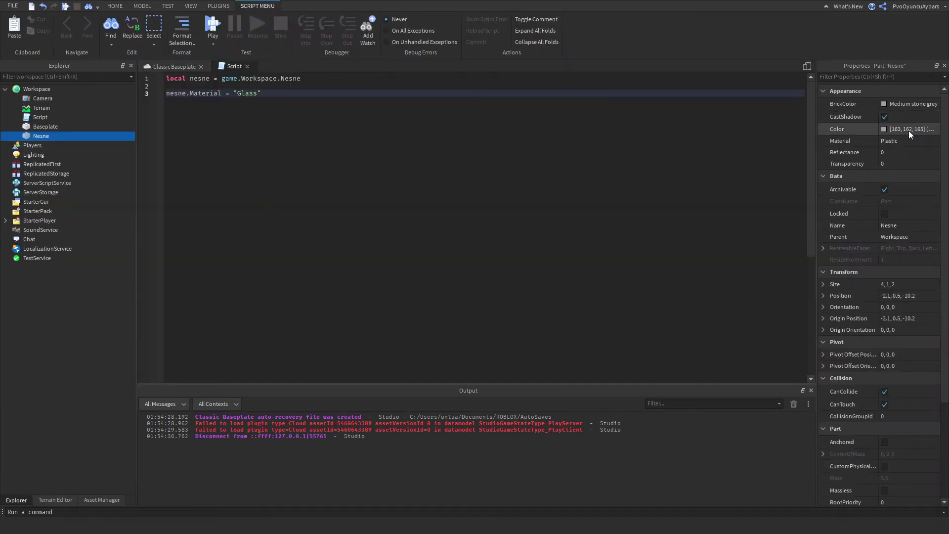
- Add line 4 setting nesne.Transparency = 0.5
{"action": "left_click", "coordinate": [900, 141]}
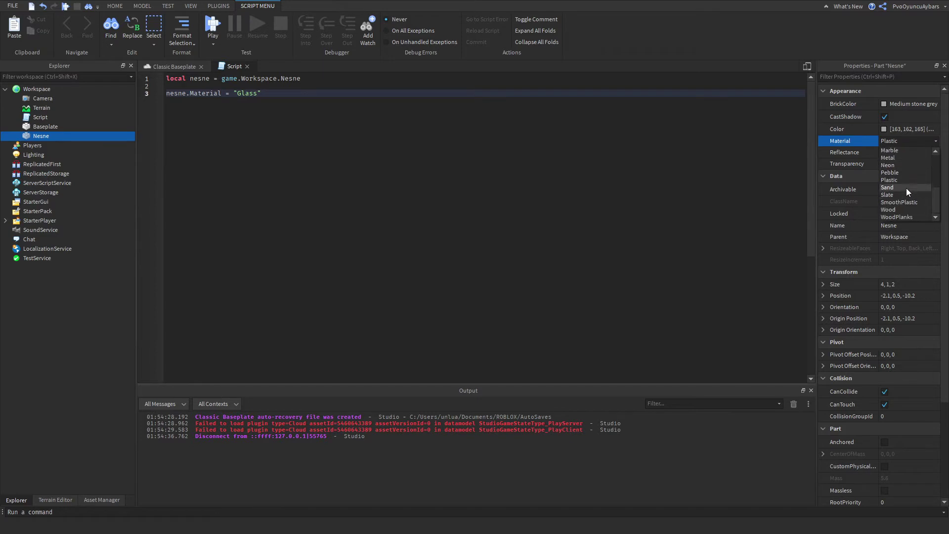
{"action": "left_click", "coordinate": [410, 142]}
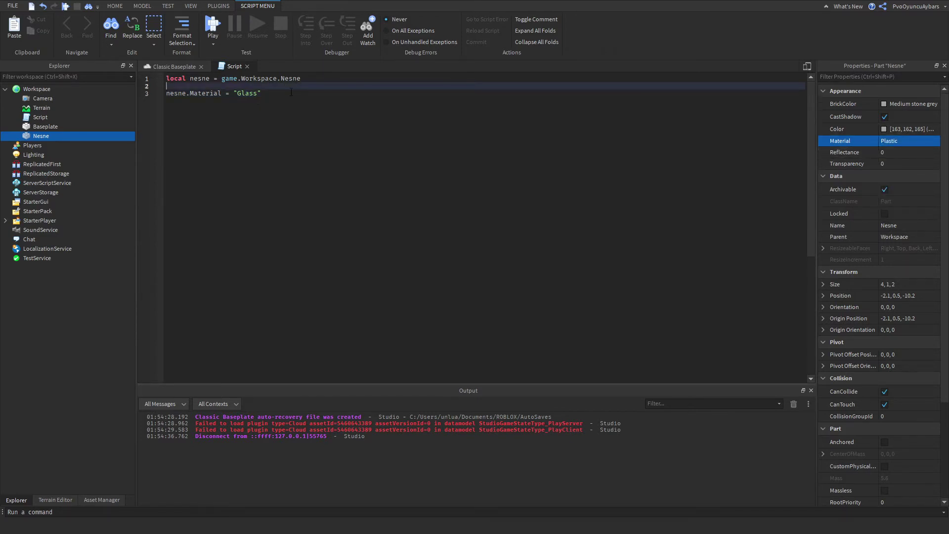
{"action": "key", "text": "Return"}
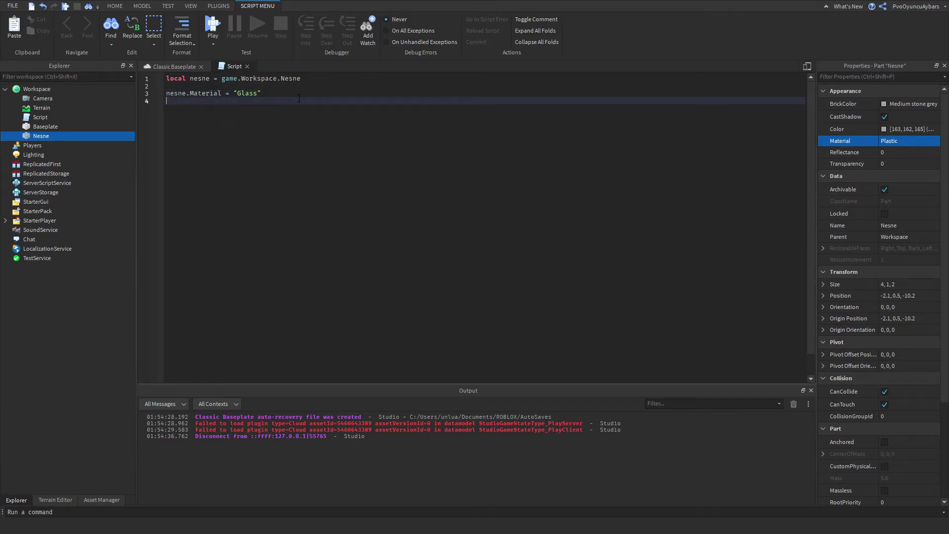
{"action": "type", "text": "nb"}
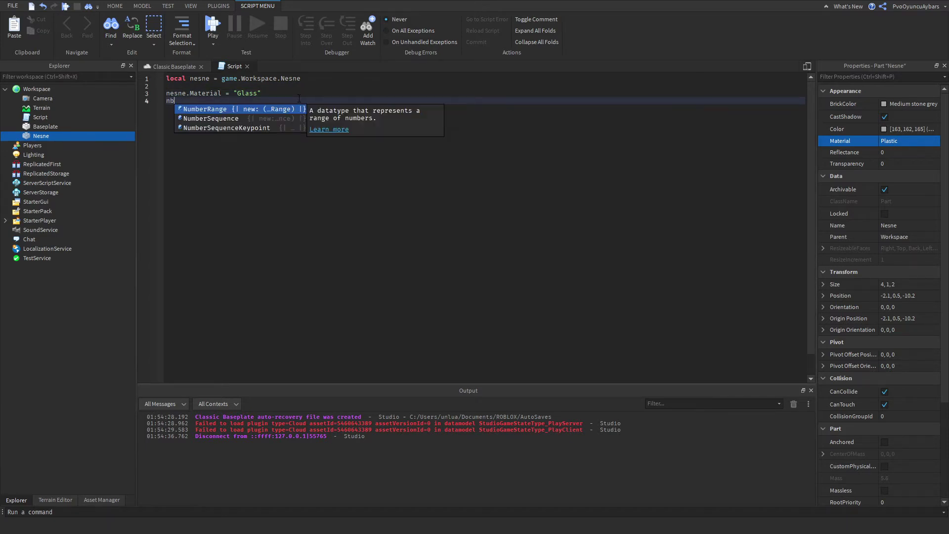
{"action": "key", "text": "BackSpace"}
{"action": "key", "text": "BackSpace"}
{"action": "type", "text": "n"}
{"action": "key", "text": "Tab"}
{"action": "type", "text": "."}
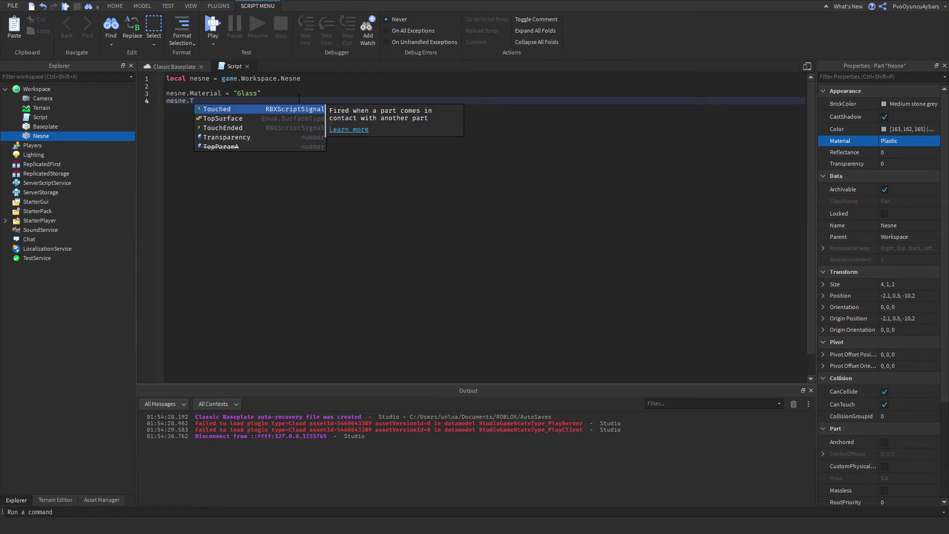
{"action": "type", "text": "Tra"}
{"action": "key", "text": "Tab"}
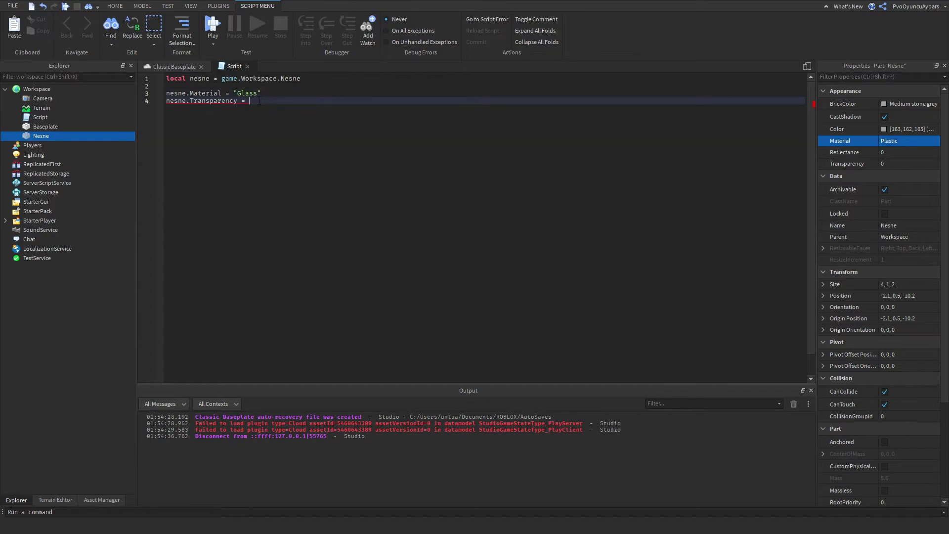
{"action": "type", "text": "0."}
{"action": "type", "text": "5"}
- Change the material on line 3 from "Glass" to "Cobblestone" and start line 5
{"action": "left_click_drag", "start_coordinate": [257, 93], "coordinate": [238, 93]}
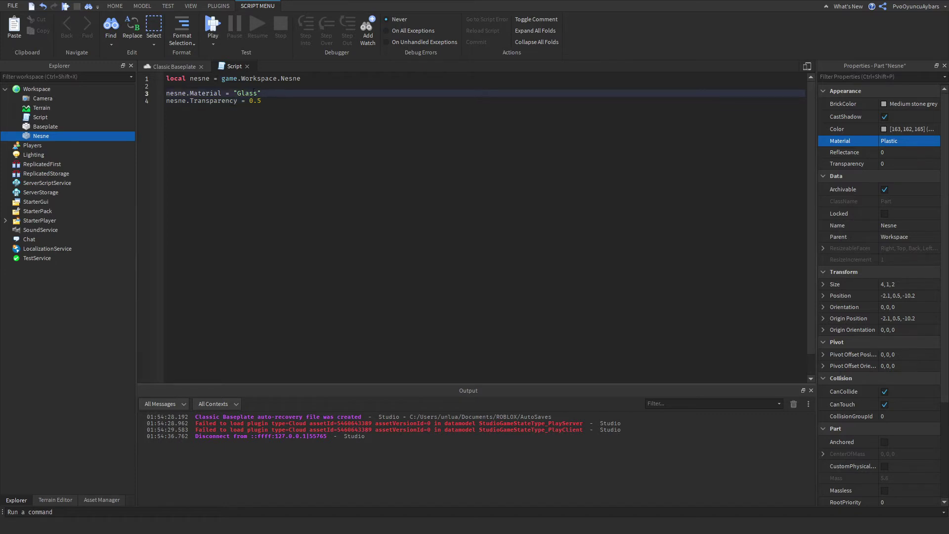
{"action": "left_click", "coordinate": [904, 143]}
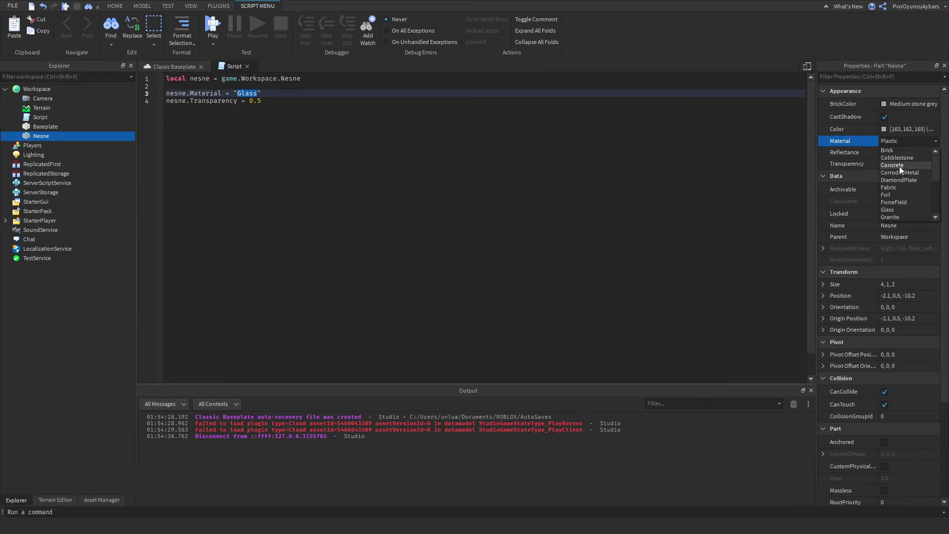
{"action": "left_click", "coordinate": [252, 87]}
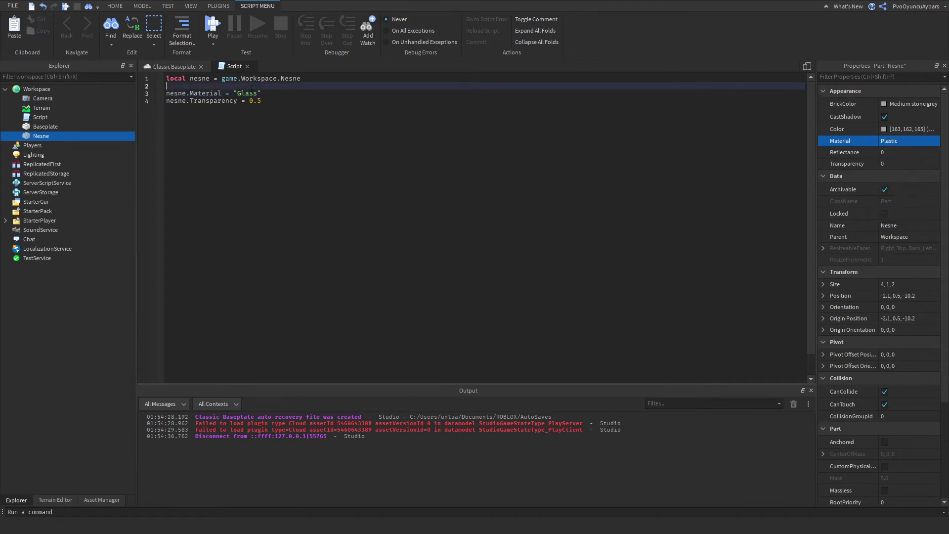
{"action": "left_click_drag", "start_coordinate": [238, 93], "coordinate": [260, 93]}
{"action": "triple_click", "coordinate": [258, 93]}
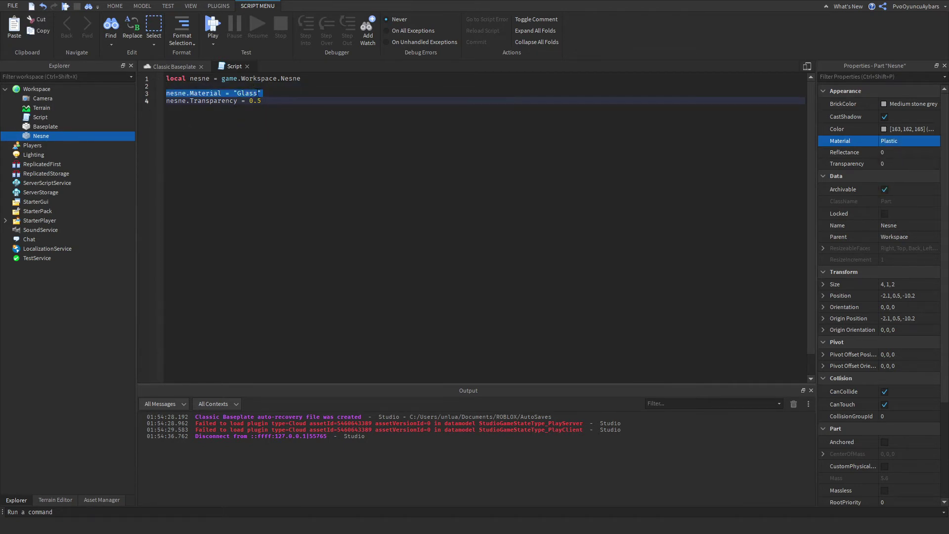
{"action": "left_click", "coordinate": [255, 93]}
{"action": "key", "text": "BackSpace"}
{"action": "key", "text": "BackSpace"}
{"action": "key", "text": "BackSpace"}
{"action": "key", "text": "BackSpace"}
{"action": "key", "text": "BackSpace"}
{"action": "type", "text": "Co"}
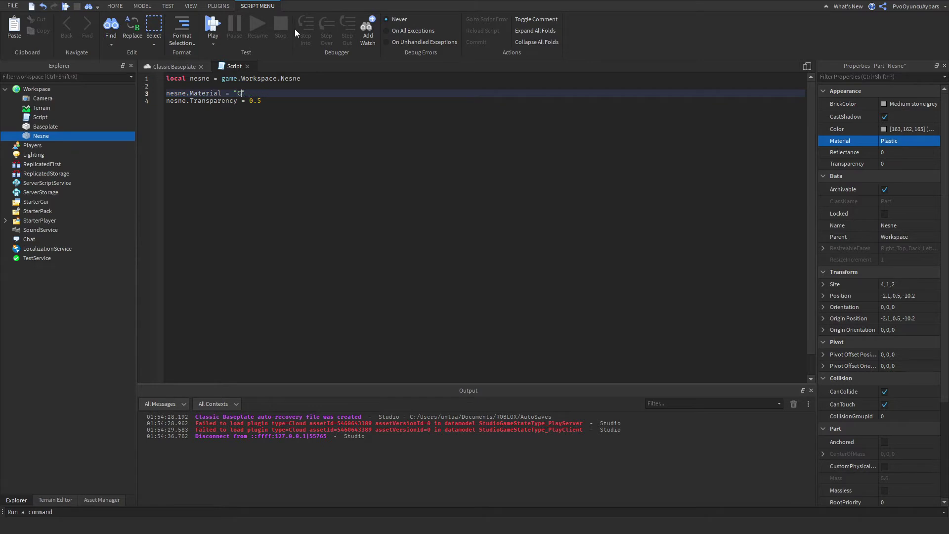
{"action": "type", "text": "bblestone"}
{"action": "key", "text": "Down"}
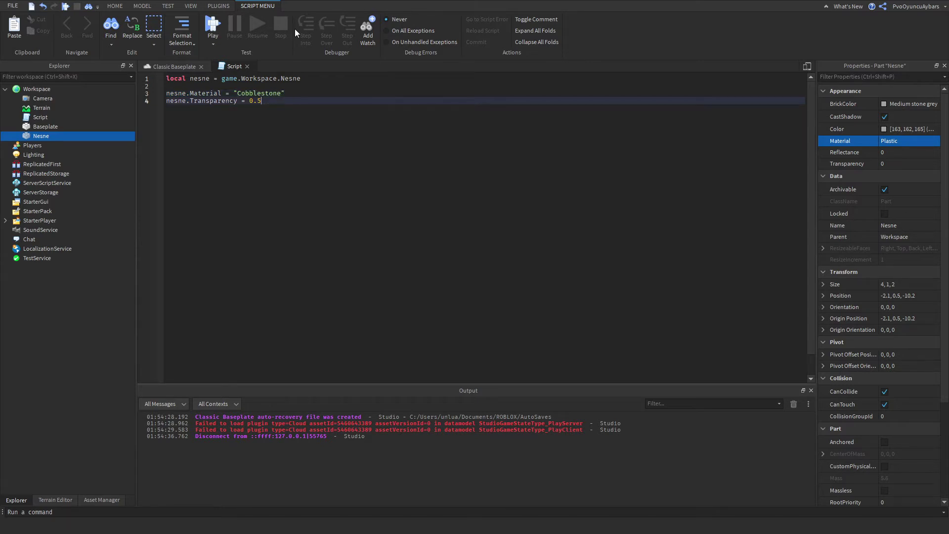
{"action": "key", "text": "Return"}
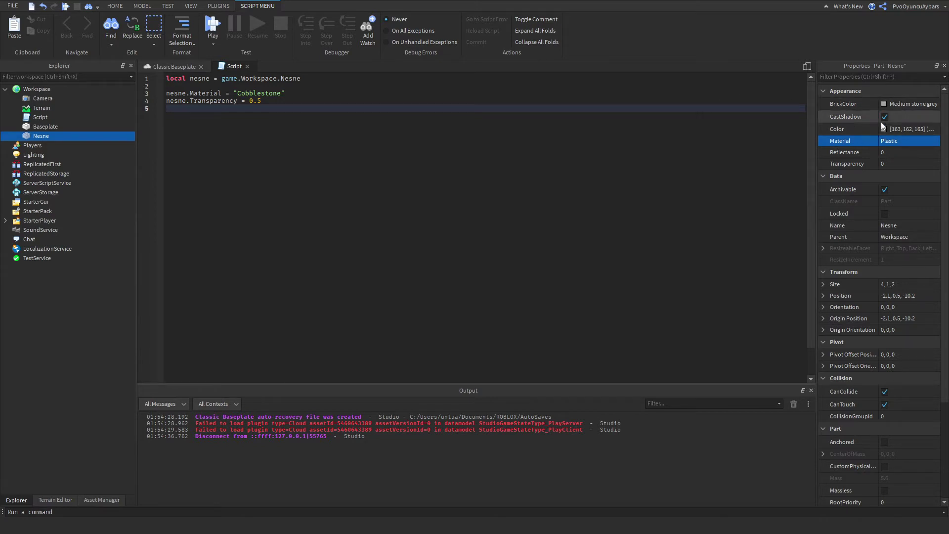
- Begin line 5 as nesne.BrickColor.Name = " using autocomplete
{"action": "left_click", "coordinate": [884, 103]}
{"action": "left_click", "coordinate": [880, 103]}
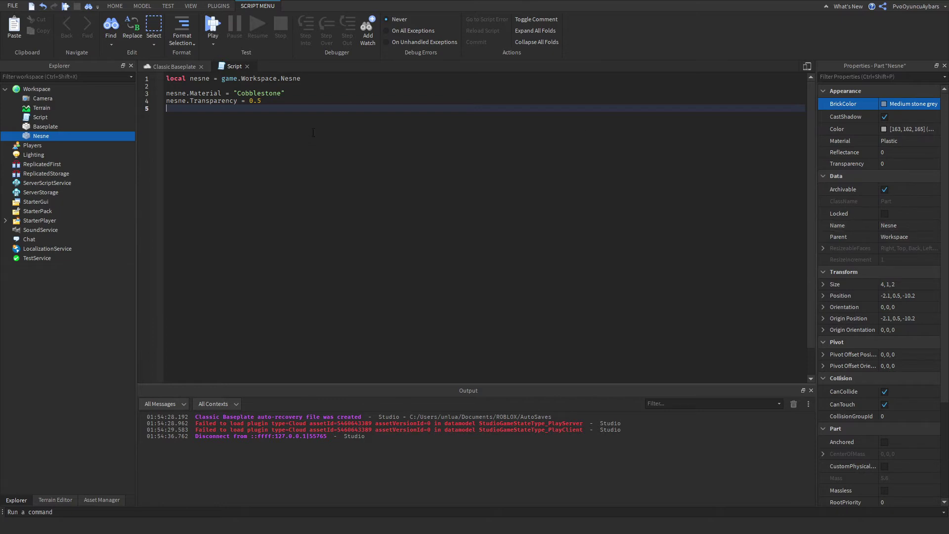
{"action": "type", "text": "nesne.Br"}
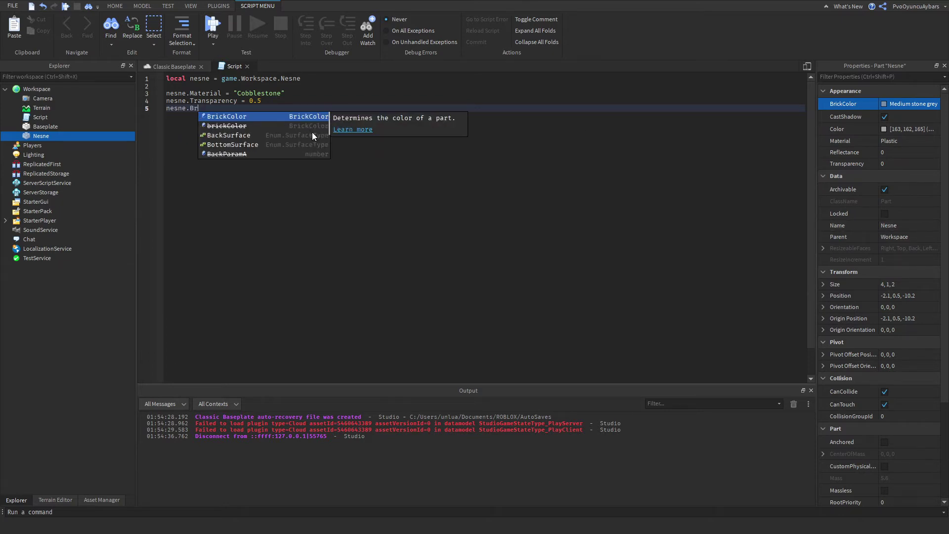
{"action": "key", "text": "Tab"}
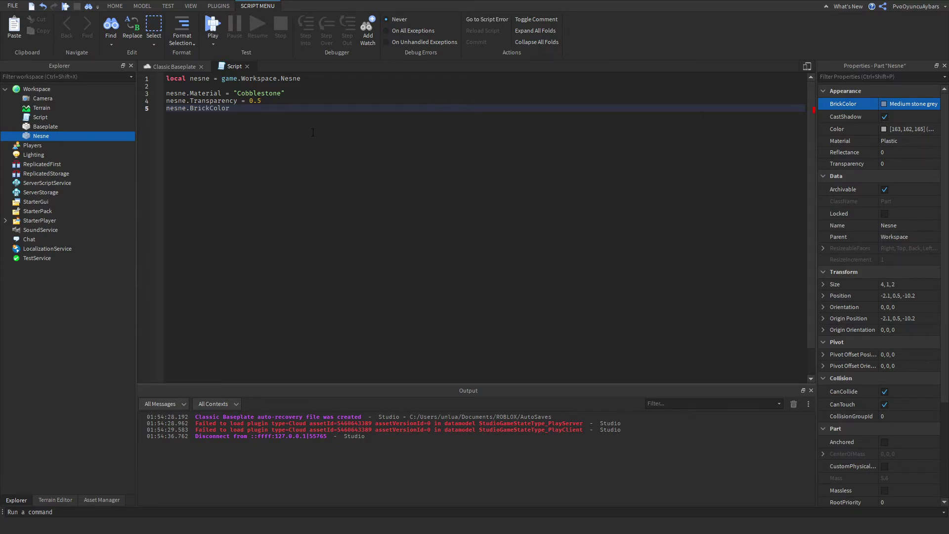
{"action": "type", "text": "."}
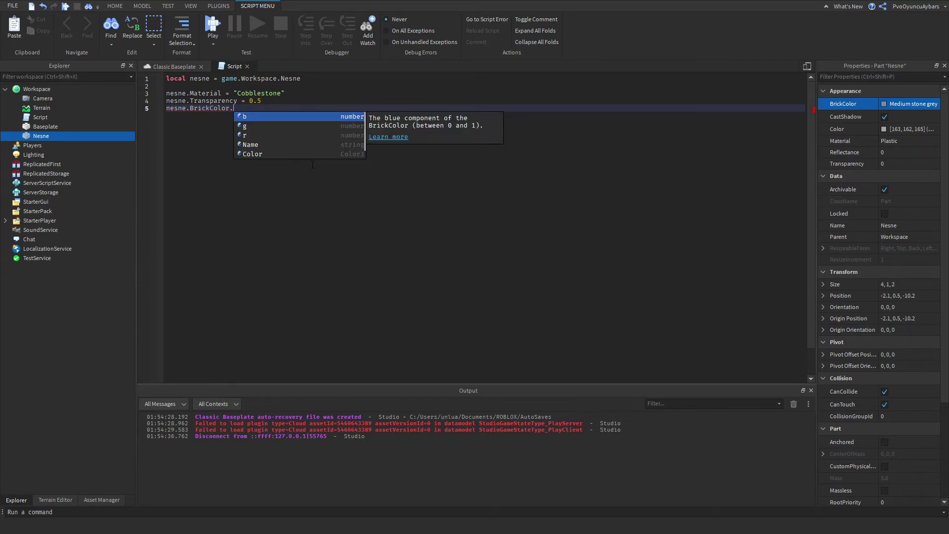
{"action": "scroll", "coordinate": [296, 120], "scroll_direction": "down", "scroll_amount": 2}
{"action": "scroll", "coordinate": [336, 171], "scroll_direction": "up", "scroll_amount": 2}
{"action": "left_click", "coordinate": [257, 144]}
{"action": "type", "text": "= "}
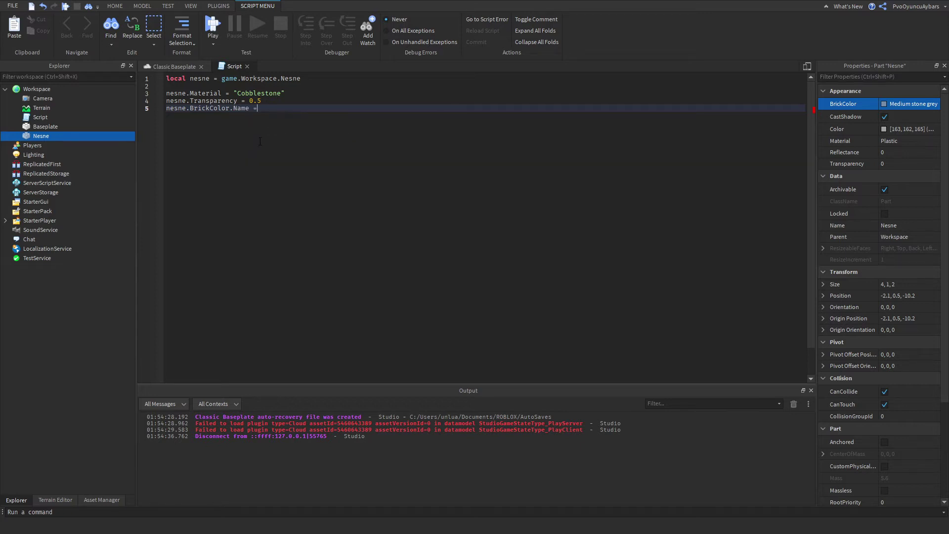
{"action": "type", "text": "\""}
- Finish the value as "Black" and play-test the script
{"action": "left_click", "coordinate": [887, 103]}
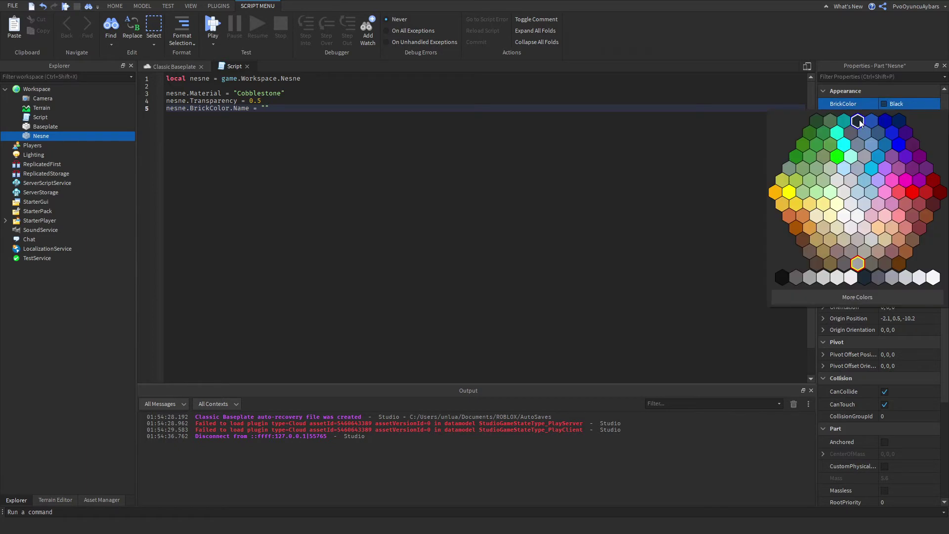
{"action": "left_click", "coordinate": [270, 107]}
{"action": "left_click_drag", "start_coordinate": [261, 108], "coordinate": [270, 107]}
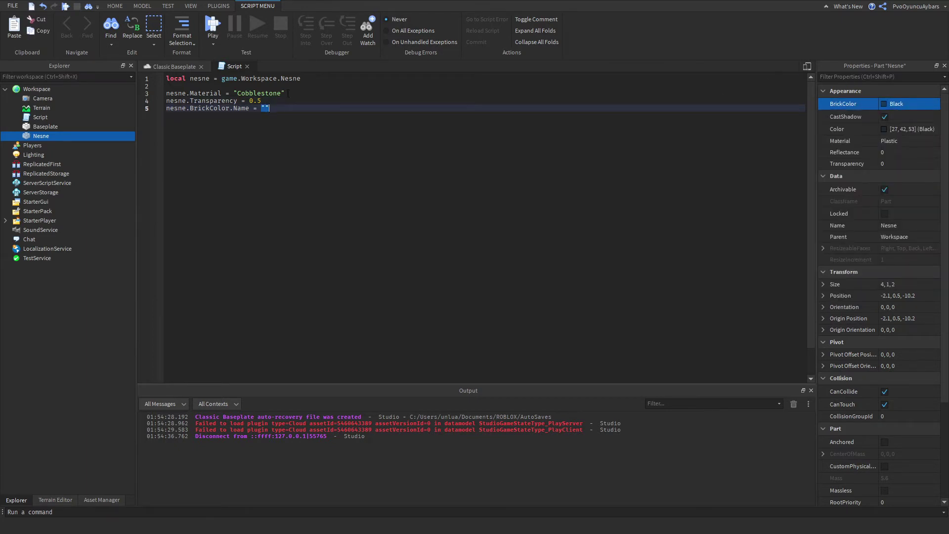
{"action": "left_click", "coordinate": [273, 107]}
{"action": "type", "text": "ack"}
{"action": "left_click", "coordinate": [213, 23]}
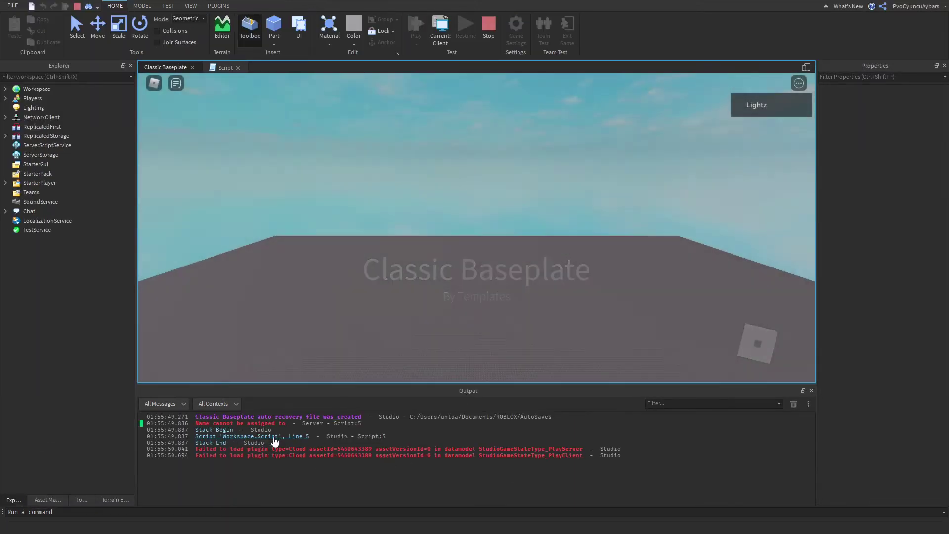
- Stop the play-test and delete the failing = "Black" assignment from line 5
{"action": "left_click", "coordinate": [257, 436]}
{"action": "left_click", "coordinate": [307, 23]}
{"action": "left_click_drag", "start_coordinate": [289, 108], "coordinate": [252, 108]}
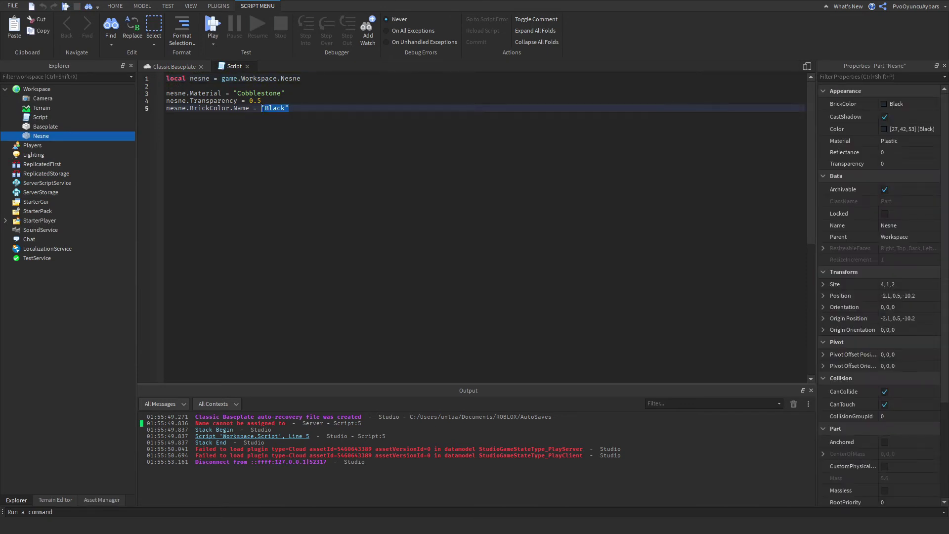
{"action": "key", "text": "BackSpace"}
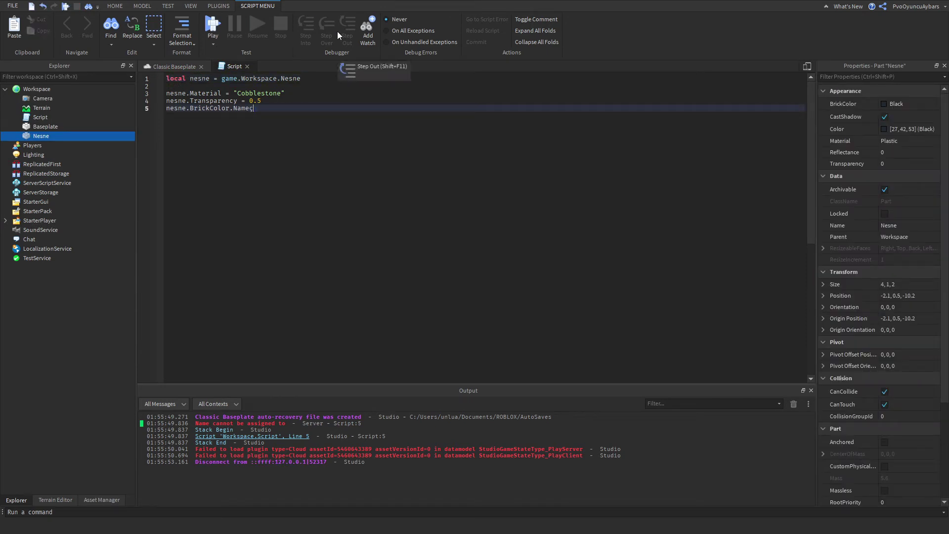
{"action": "type", "text": "."}
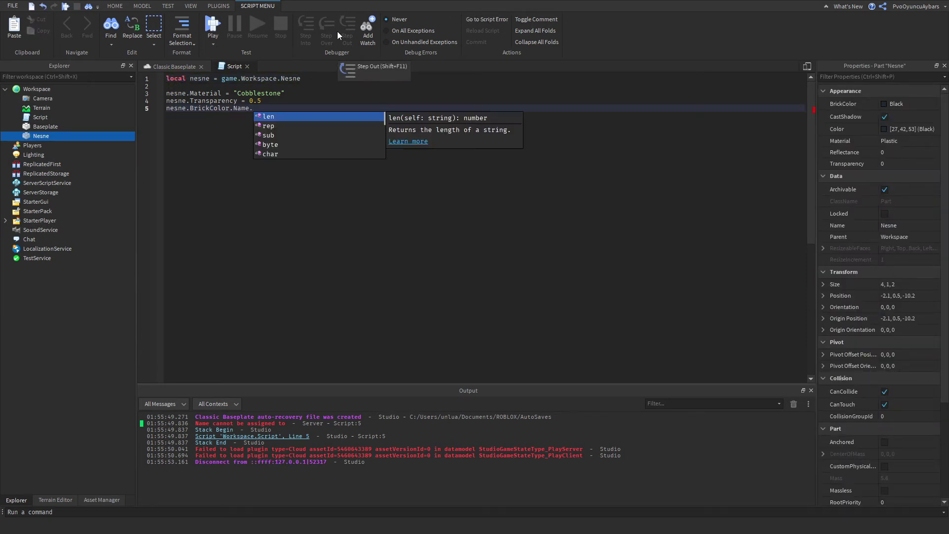
{"action": "scroll", "coordinate": [295, 145], "scroll_direction": "down", "scroll_amount": 3}
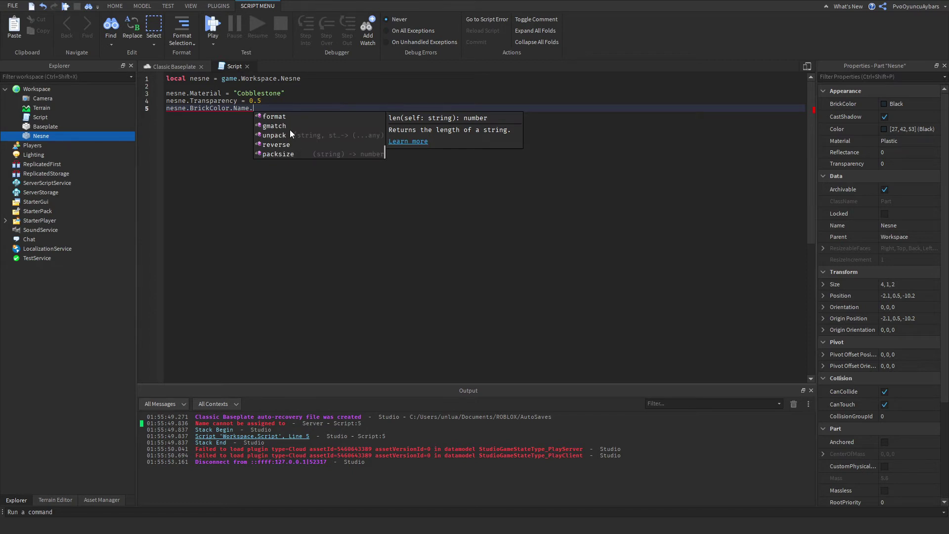
{"action": "scroll", "coordinate": [288, 136], "scroll_direction": "up", "scroll_amount": 3}
{"action": "left_click", "coordinate": [285, 126]}
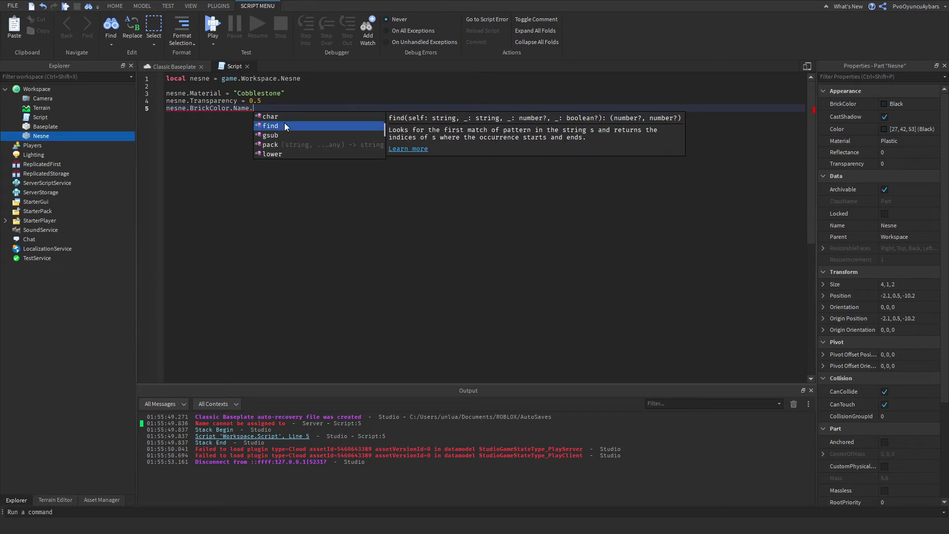
{"action": "scroll", "coordinate": [284, 123], "scroll_direction": "up", "scroll_amount": 2}
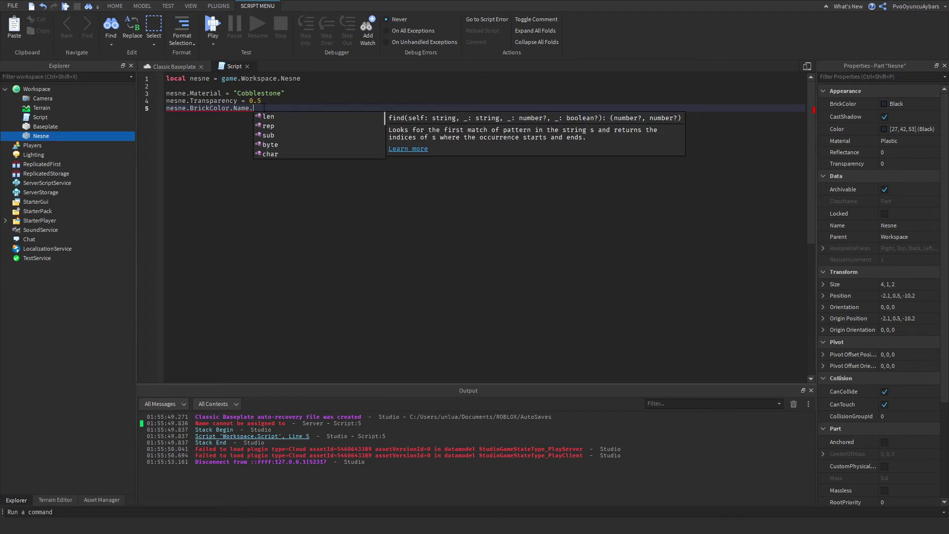
{"action": "left_click_drag", "start_coordinate": [264, 108], "coordinate": [166, 107]}
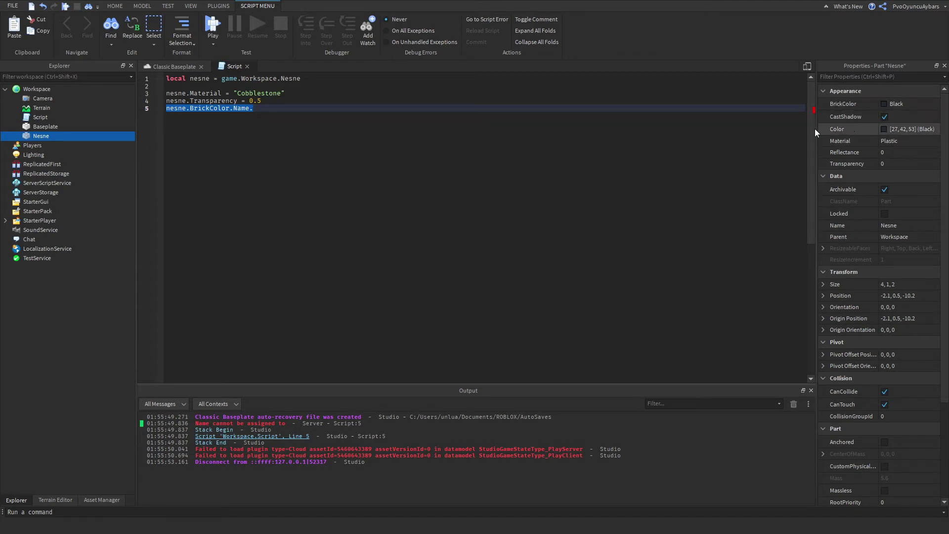
{"action": "left_click", "coordinate": [498, 115]}
- Replace BrickColor.Name with Color, then cut line 5 back to 'nesne.'
{"action": "left_click_drag", "start_coordinate": [282, 110], "coordinate": [191, 109]}
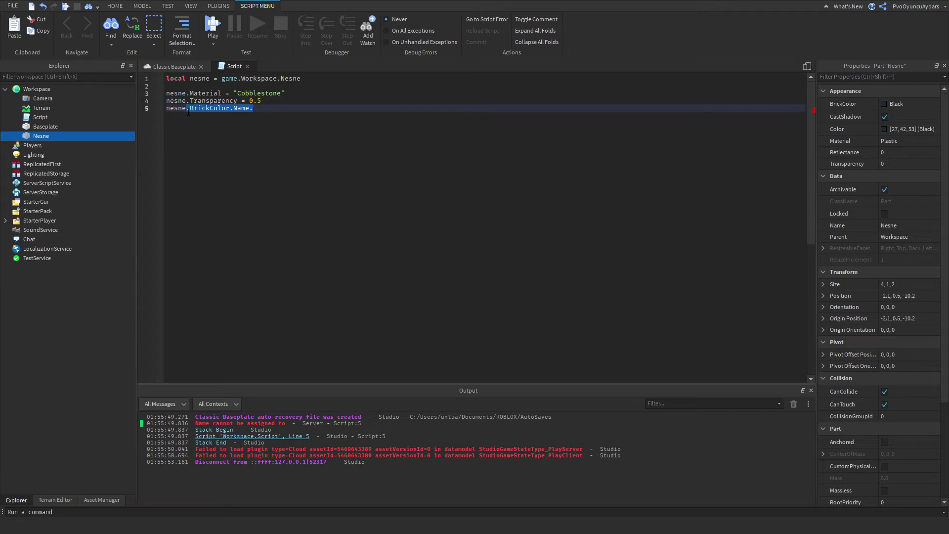
{"action": "type", "text": "C"}
{"action": "key", "text": "BackSpace"}
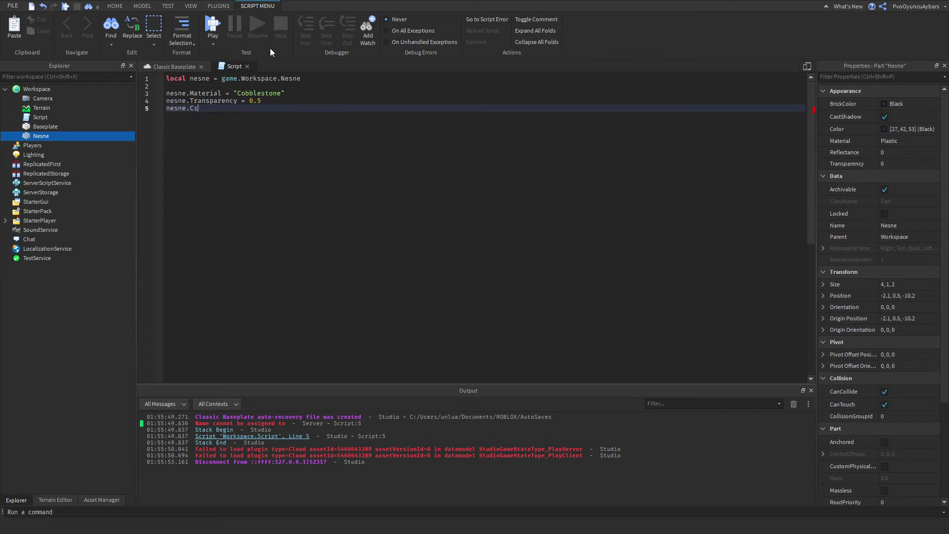
{"action": "type", "text": "C"}
{"action": "key", "text": "Tab"}
{"action": "type", "text": "."}
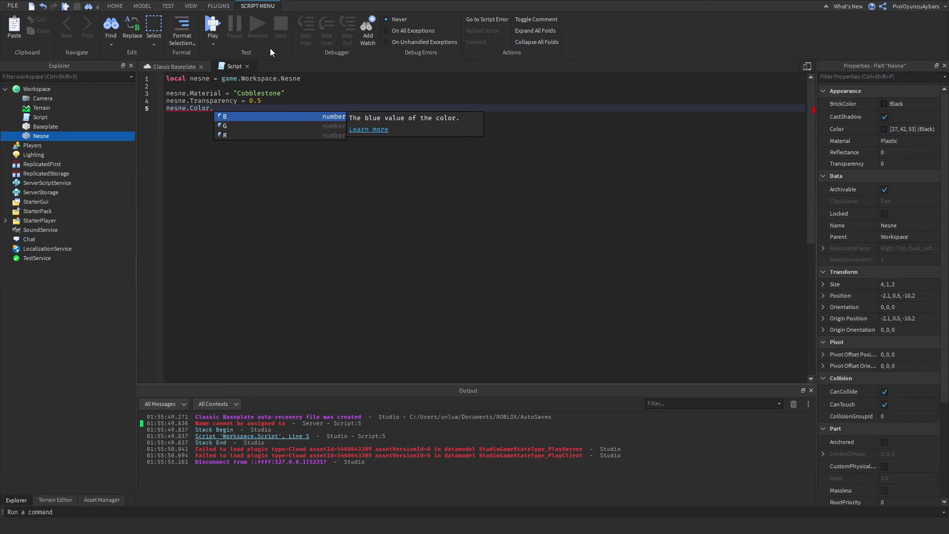
{"action": "key", "text": "Escape"}
{"action": "key", "text": "BackSpace"}
{"action": "key", "text": "BackSpace"}
{"action": "key", "text": "BackSpace"}
{"action": "key", "text": "BackSpace"}
{"action": "key", "text": "BackSpace"}
{"action": "key", "text": "BackSpace"}
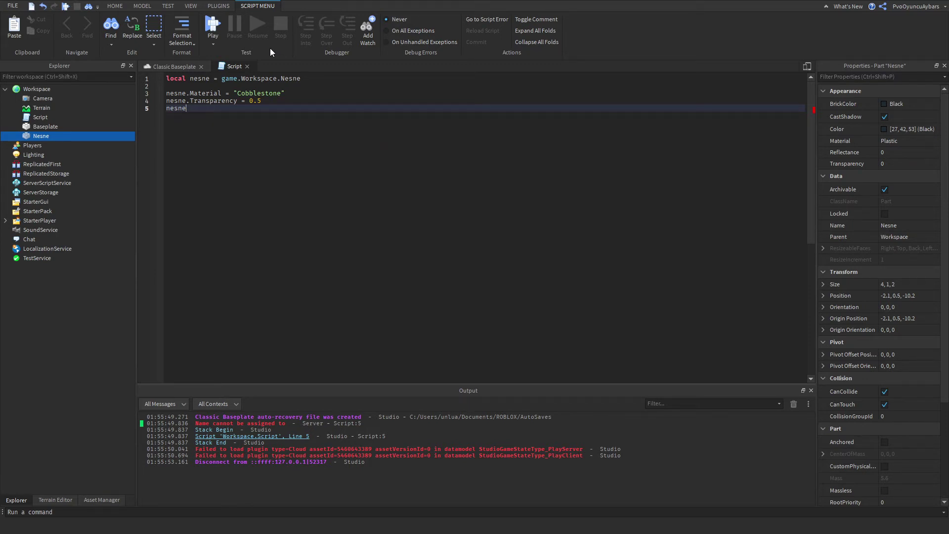
{"action": "key", "text": "BackSpace"}
{"action": "type", "text": "e."}
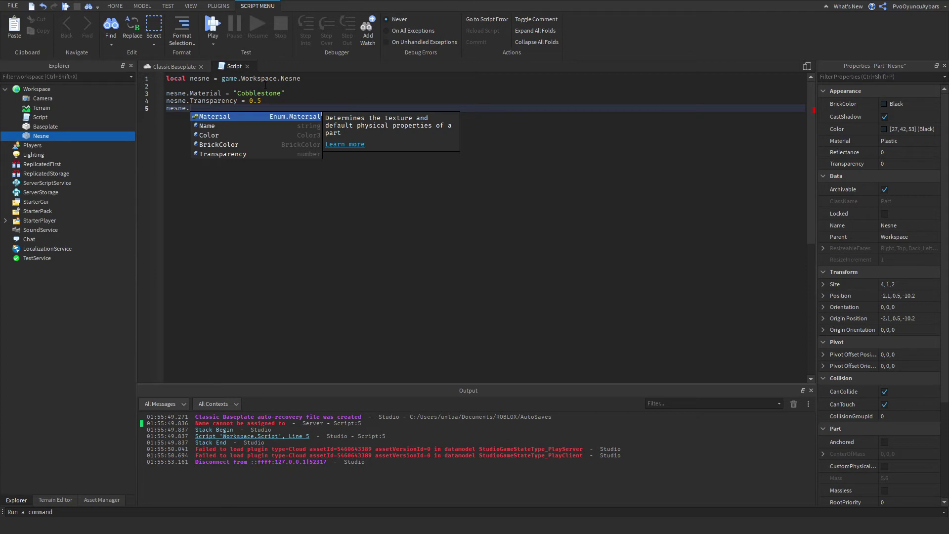
- Write nesne.Color = Color3.new() on line 5 using autocomplete
{"action": "left_click", "coordinate": [269, 135]}
{"action": "type", "text": ".Color."}
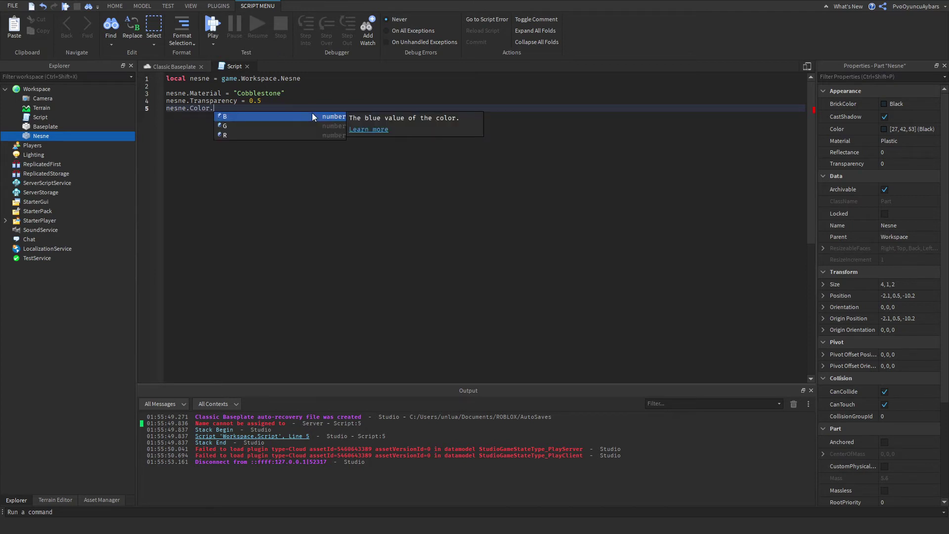
{"action": "type", "text": "r"}
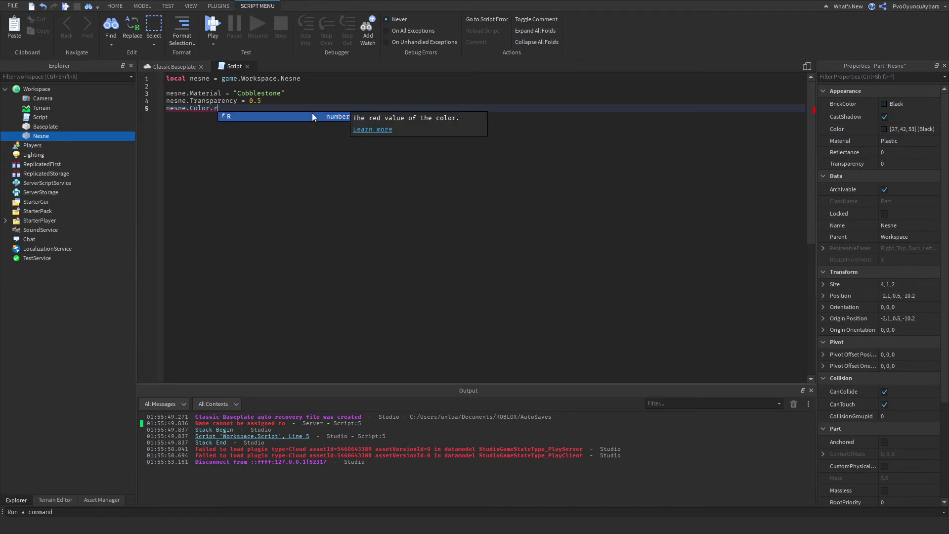
{"action": "key", "text": "BackSpace"}
{"action": "type", "text": "="}
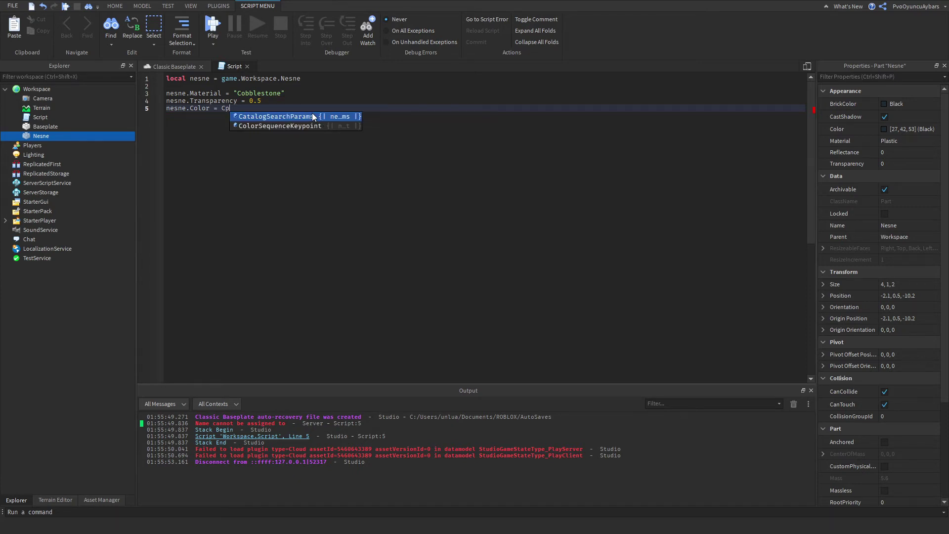
{"action": "type", "text": "Colo"}
{"action": "left_click", "coordinate": [312, 117]}
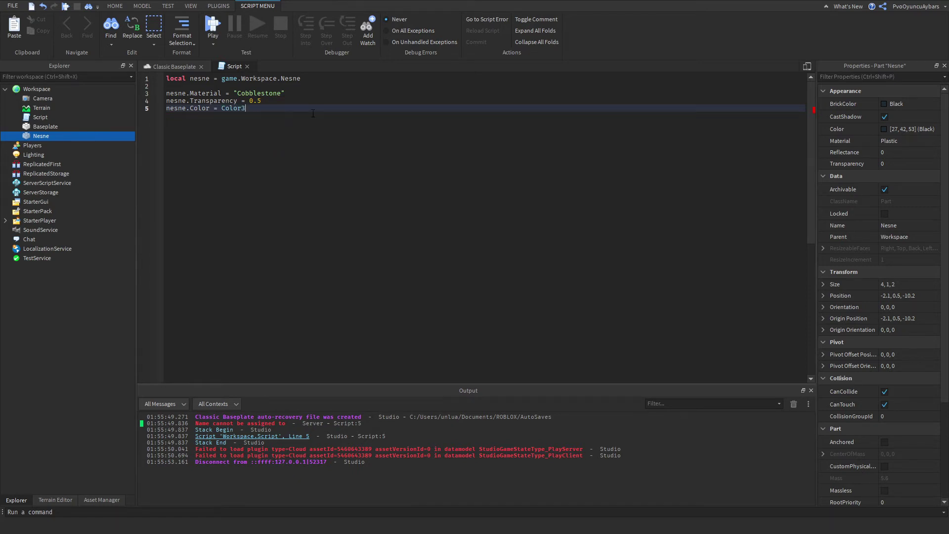
{"action": "type", "text": "."}
{"action": "key", "text": "Tab"}
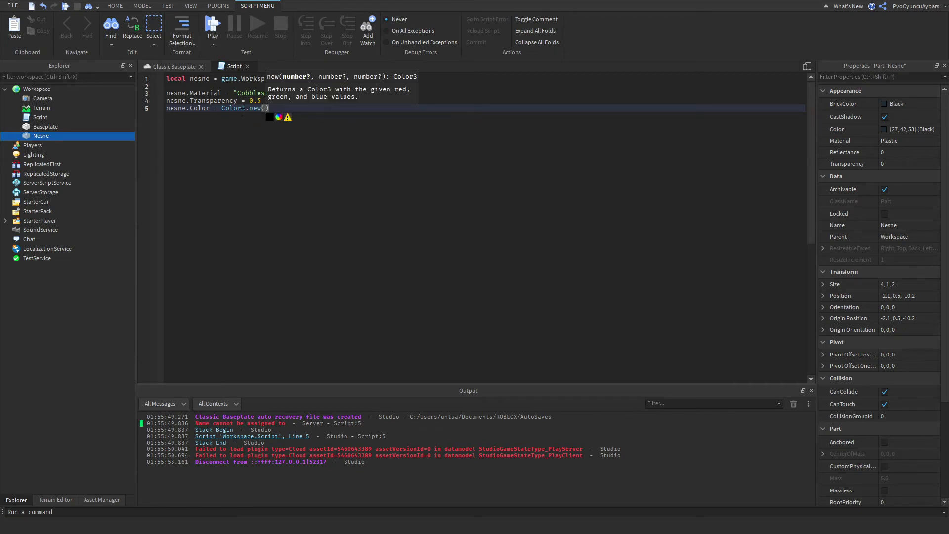
{"action": "key", "text": "Escape"}
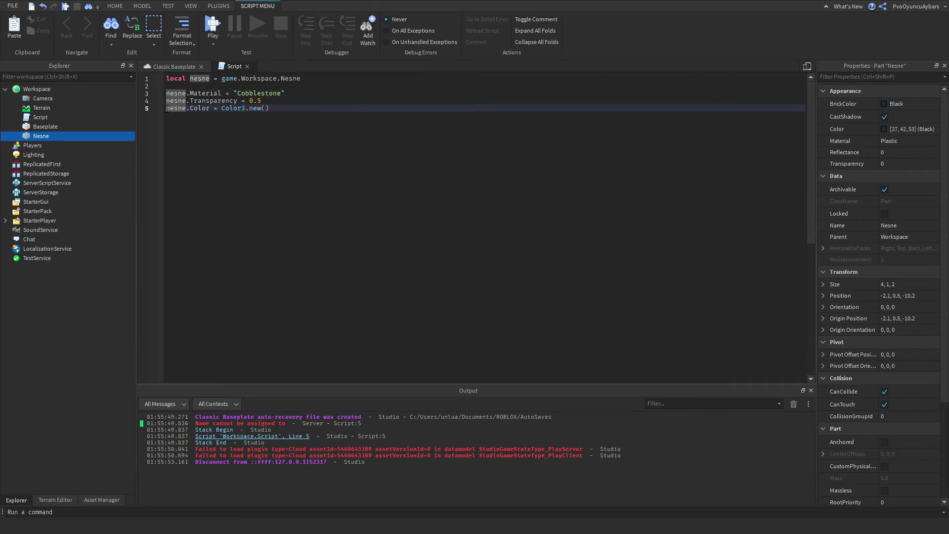
- Pick pure red in the colour picker so the call reads Color3.new(1, 0, 0)
{"action": "left_click_drag", "start_coordinate": [166, 107], "coordinate": [247, 109]}
{"action": "left_click", "coordinate": [337, 144]}
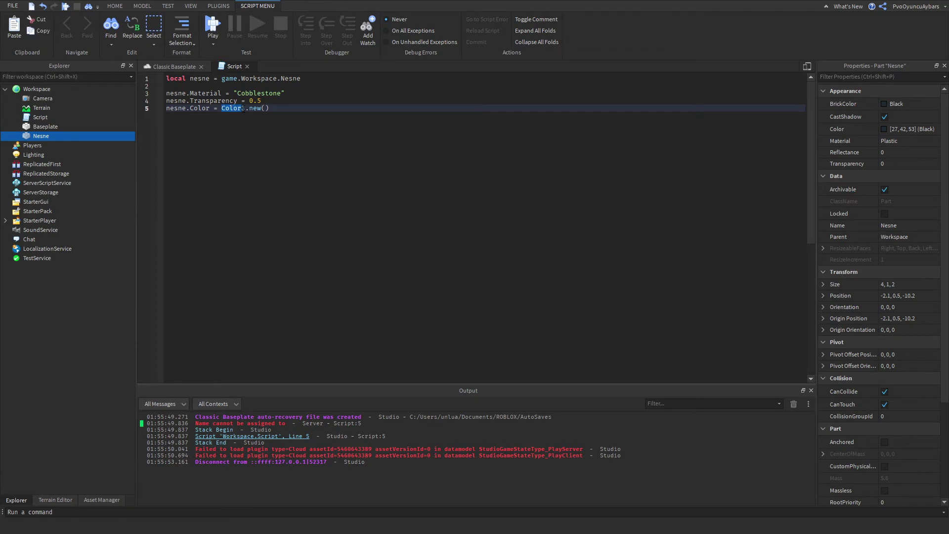
{"action": "left_click", "coordinate": [238, 108]}
{"action": "left_click", "coordinate": [266, 107]}
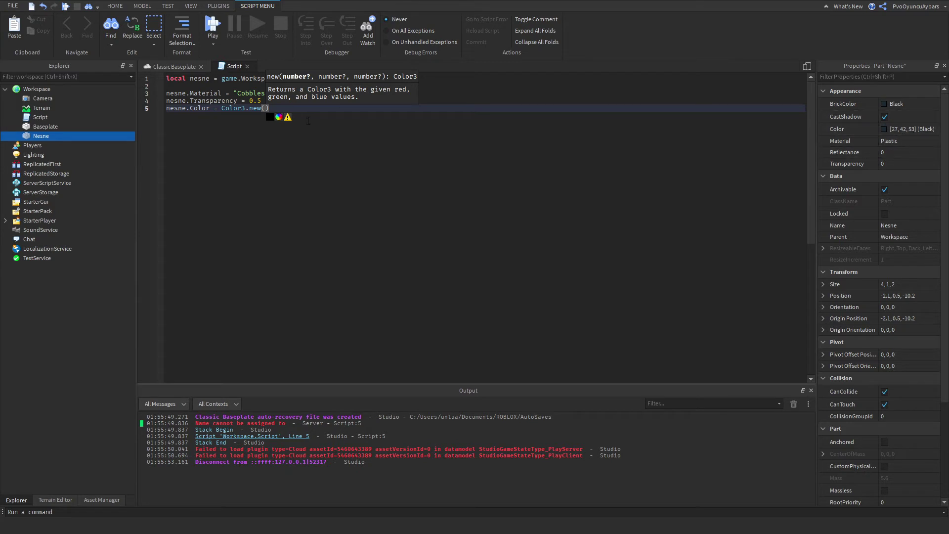
{"action": "left_click", "coordinate": [284, 120]}
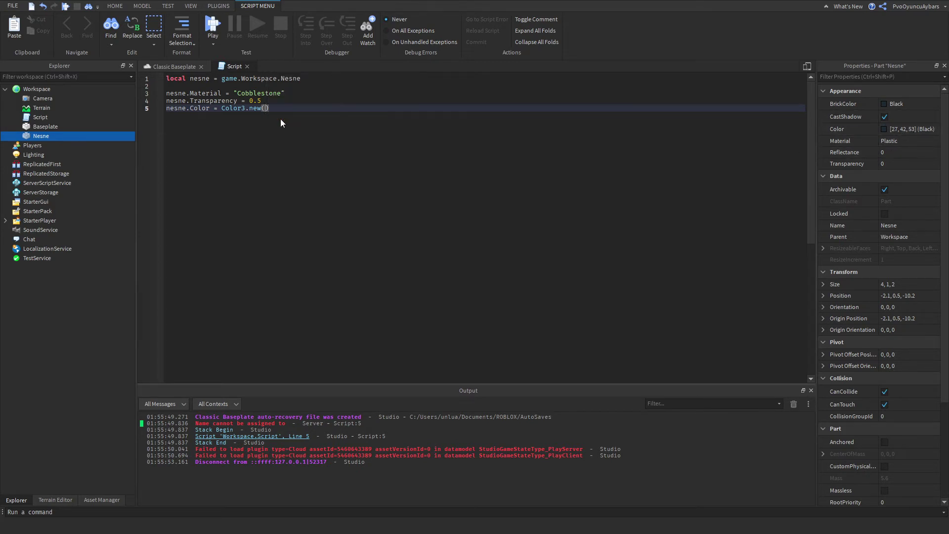
{"action": "left_click", "coordinate": [267, 108]}
{"action": "left_click", "coordinate": [380, 32]}
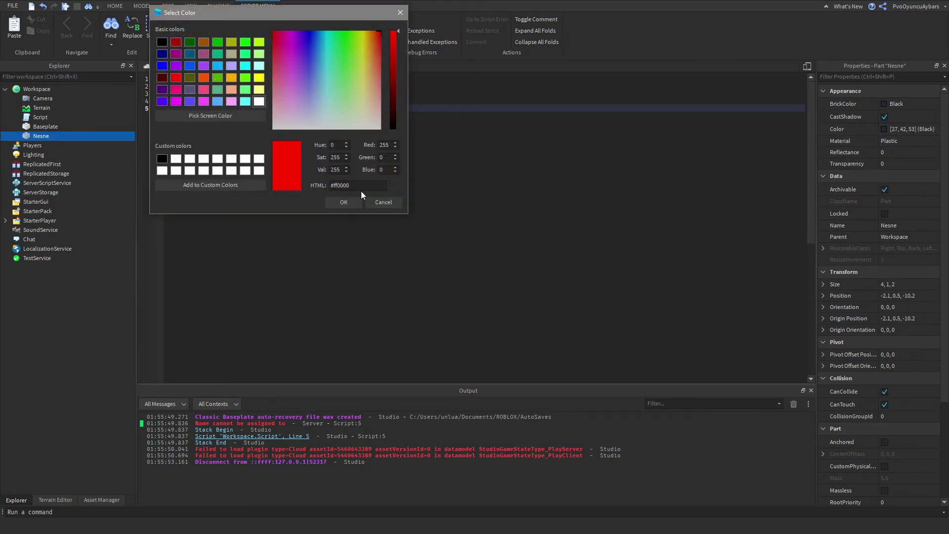
{"action": "left_click", "coordinate": [346, 202]}
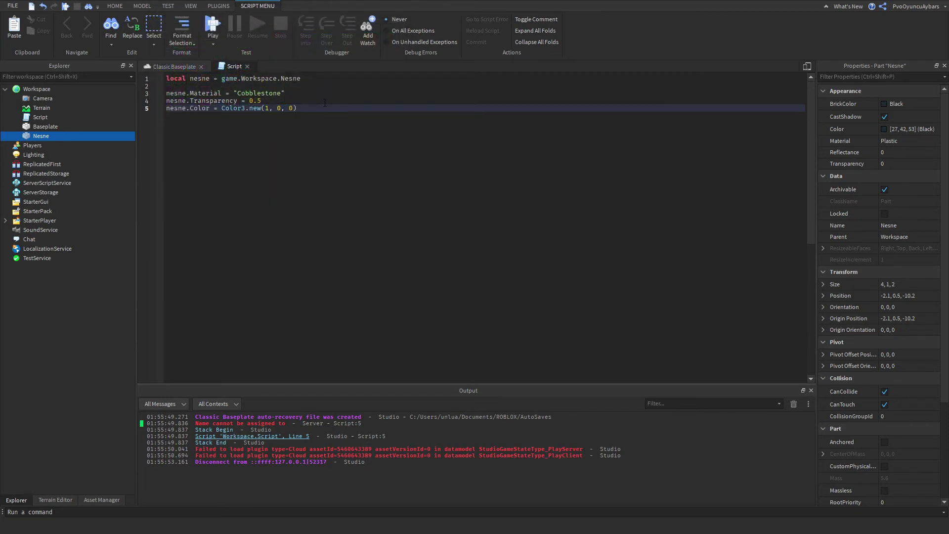
{"action": "key", "text": "Up"}
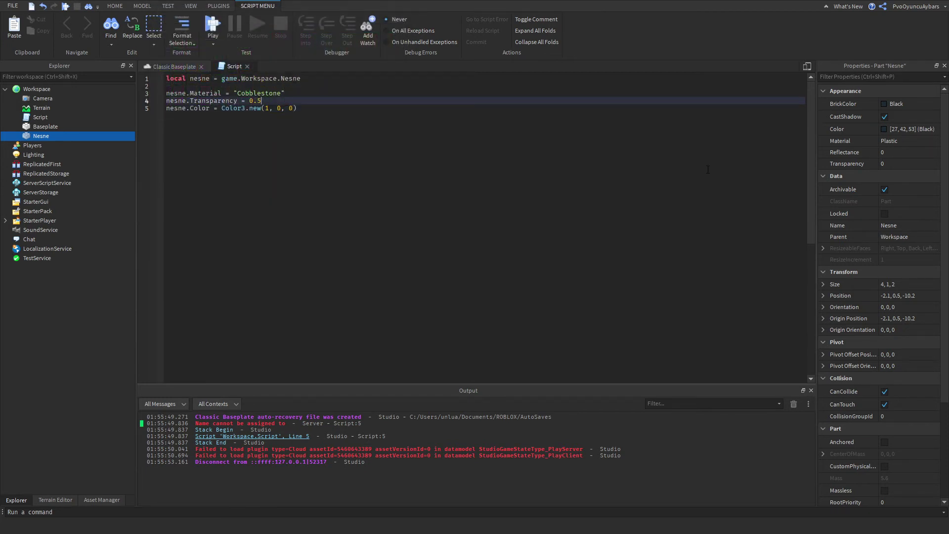
- Add line 6 renaming the part: nesne.Name = "ismimdeğişti"
{"action": "left_click", "coordinate": [527, 139]}
{"action": "key", "text": "Return"}
{"action": "type", "text": "n"}
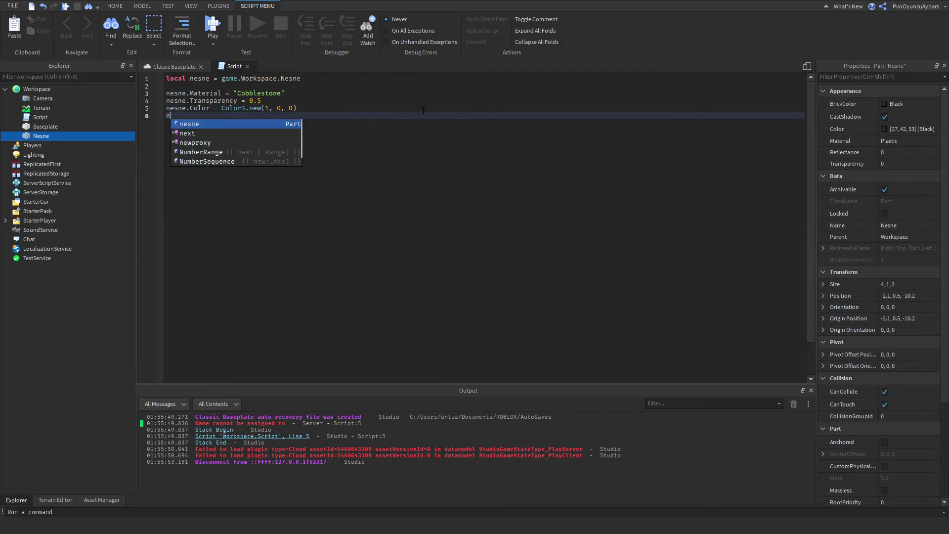
{"action": "type", "text": "esne.N"}
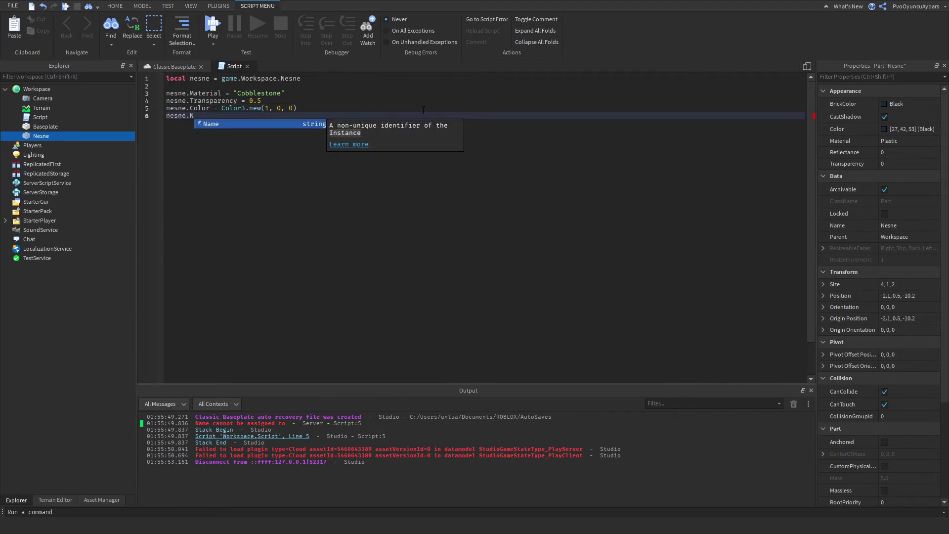
{"action": "key", "text": "Tab"}
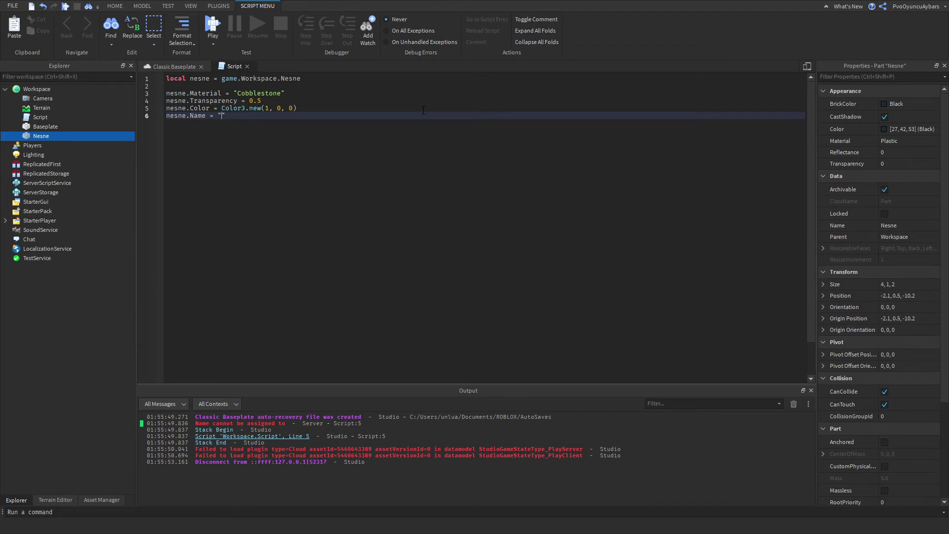
{"action": "type", "text": "ismimdeğişt"}
{"action": "type", "text": "i"}
{"action": "key", "text": "shift+Home"}
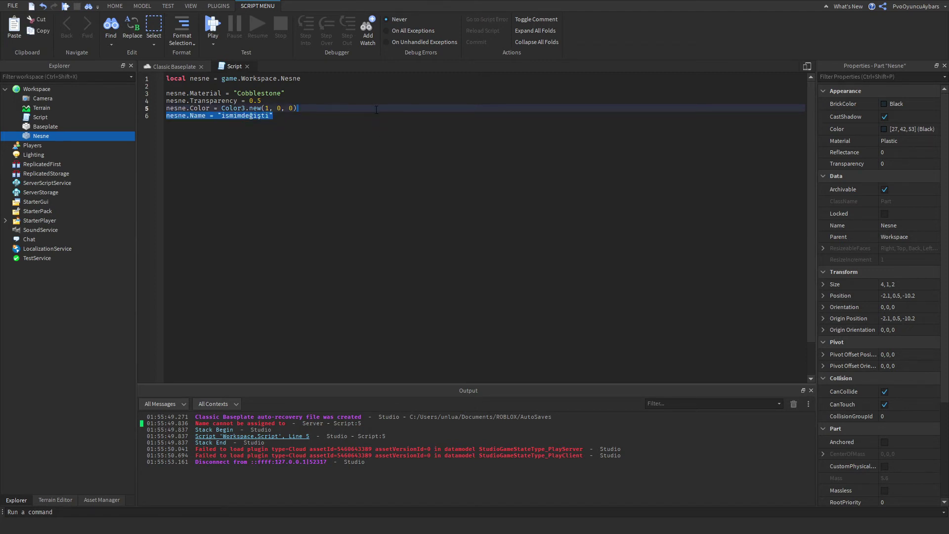
{"action": "key", "text": "End"}
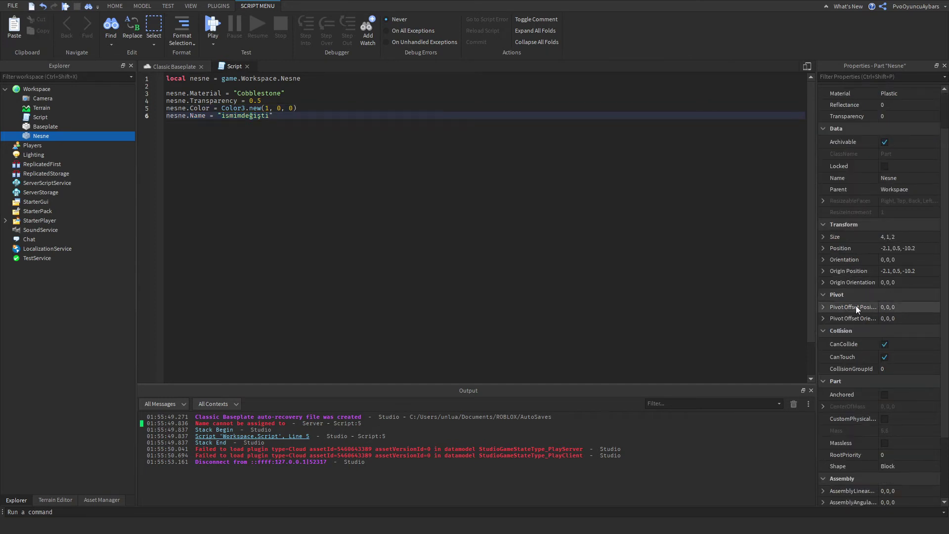
{"action": "scroll", "coordinate": [860, 312], "scroll_direction": "down", "scroll_amount": 3}
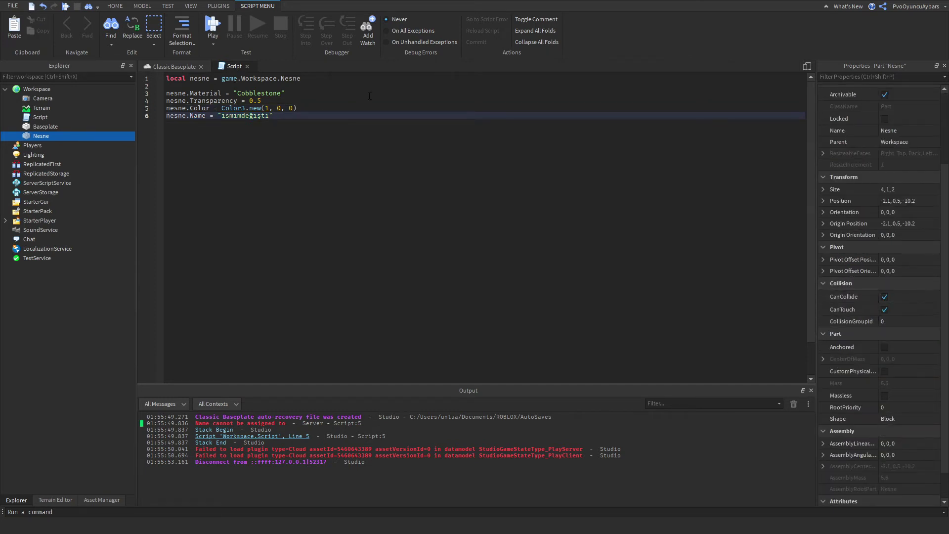
- Add line 7 nesne.CanCollide = false
{"action": "key", "text": "Return"}
{"action": "type", "text": "nesn"}
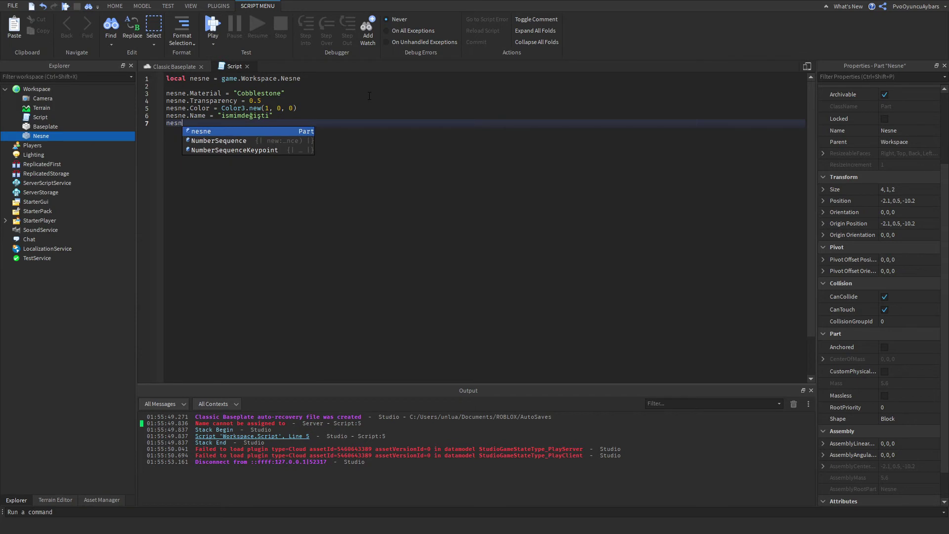
{"action": "type", "text": "e.CanC"}
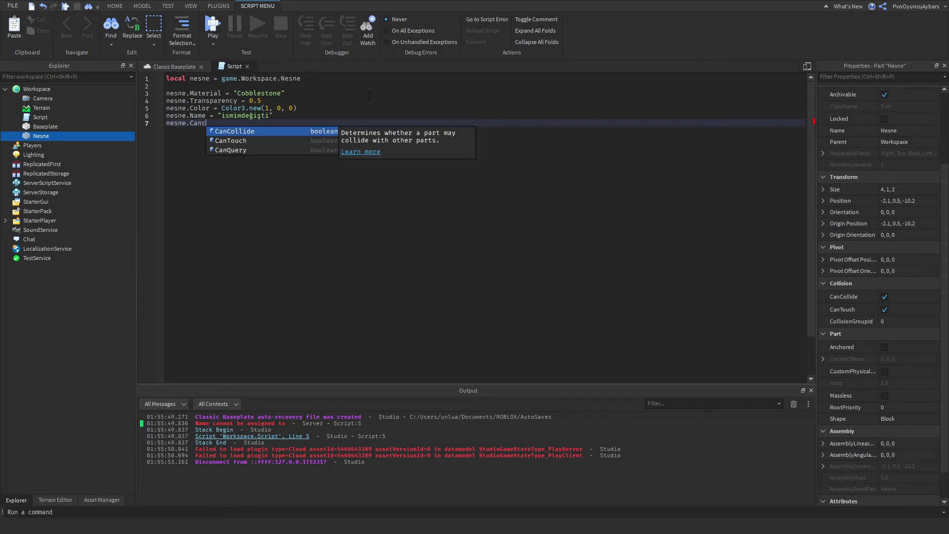
{"action": "type", "text": "o"}
{"action": "key", "text": "Tab"}
{"action": "type", "text": "fa"}
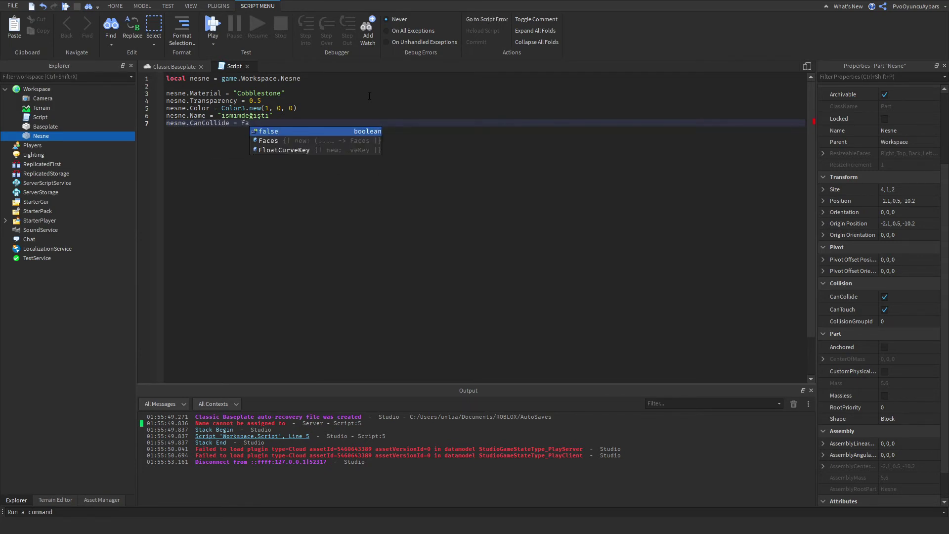
{"action": "key", "text": "Tab"}
- Add line 8 nesne.Anchored = true
{"action": "key", "text": "Return"}
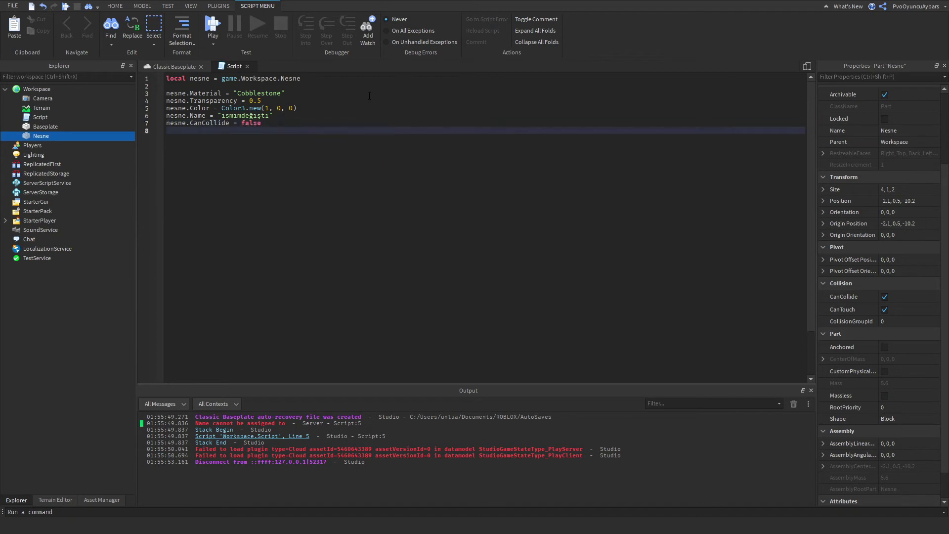
{"action": "type", "text": "nen"}
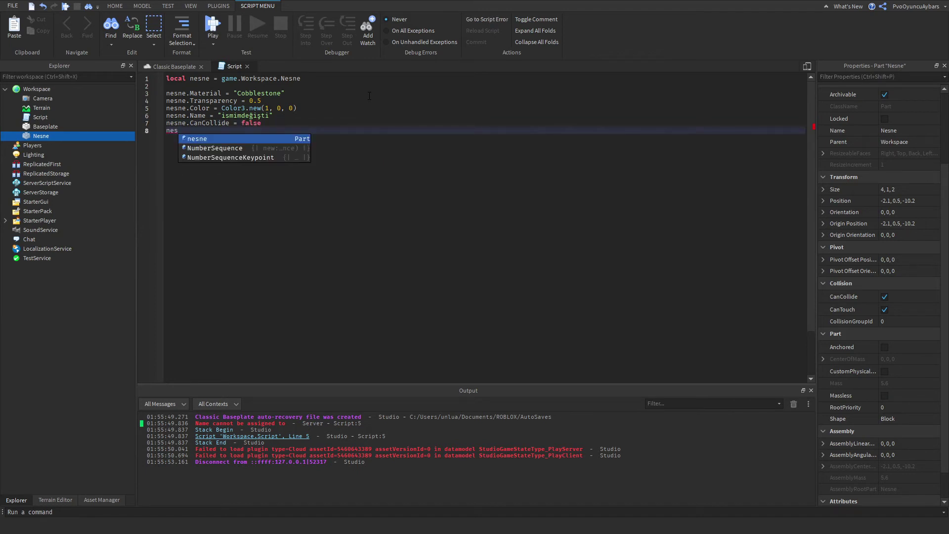
{"action": "key", "text": "Tab"}
{"action": "type", "text": ".A"}
{"action": "key", "text": "Tab"}
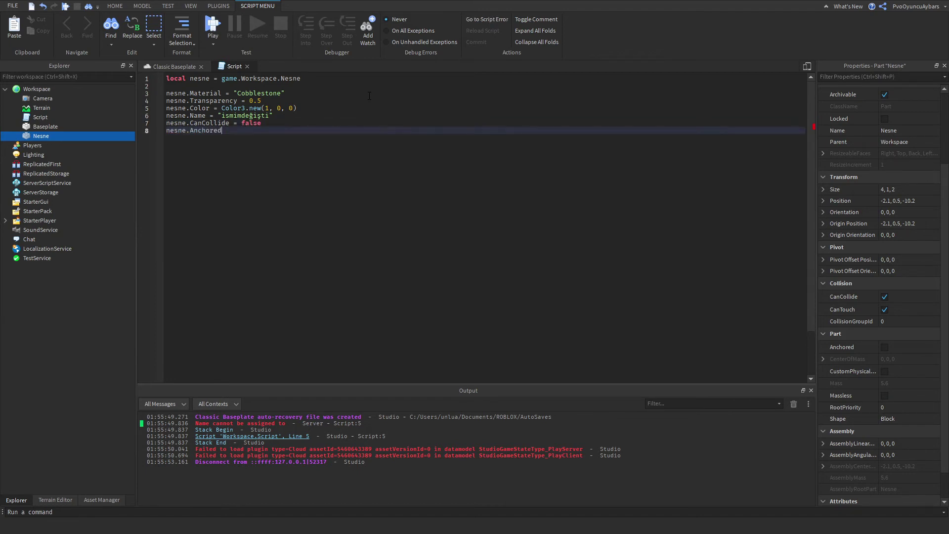
{"action": "type", "text": "= tr"}
{"action": "key", "text": "Tab"}
{"action": "left_click", "coordinate": [213, 25]}
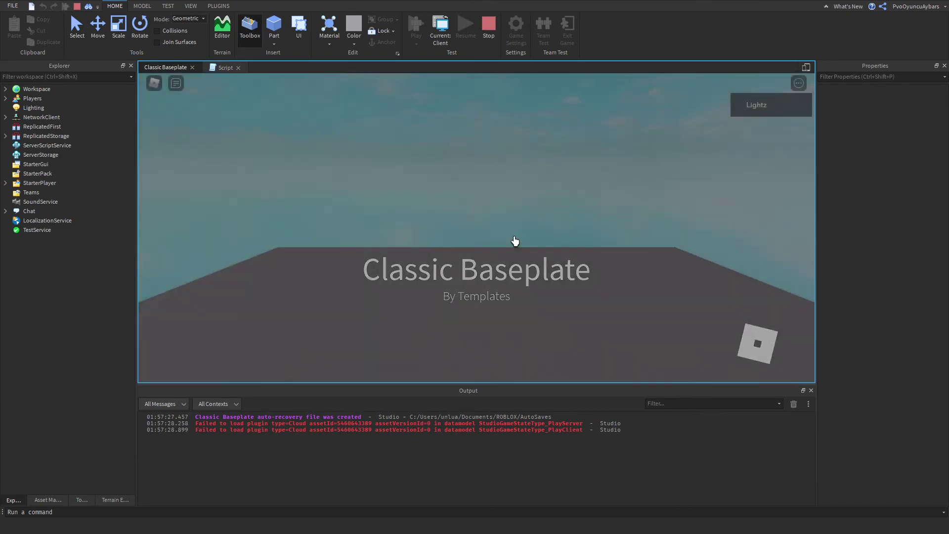
{"action": "key", "text": "w"}
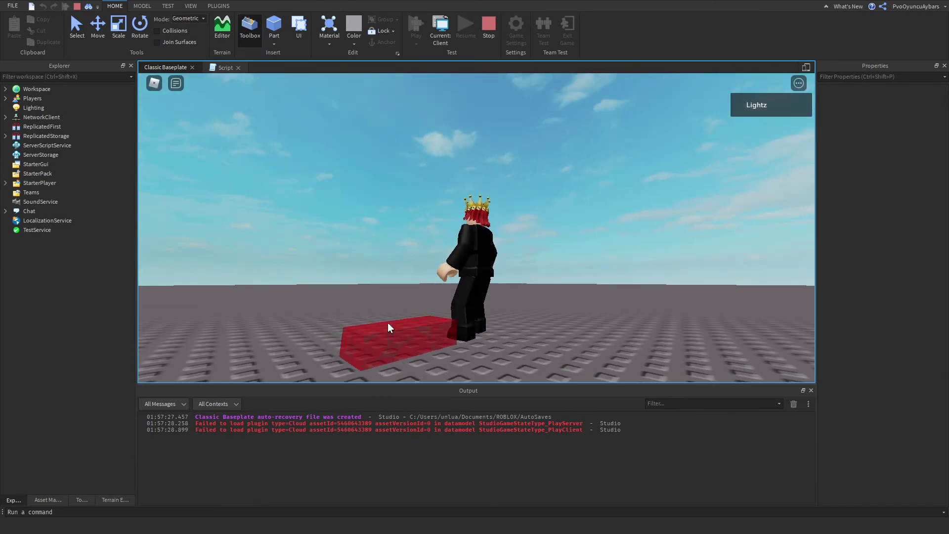
{"action": "right_click_drag", "start_coordinate": [434, 316], "coordinate": [443, 341]}
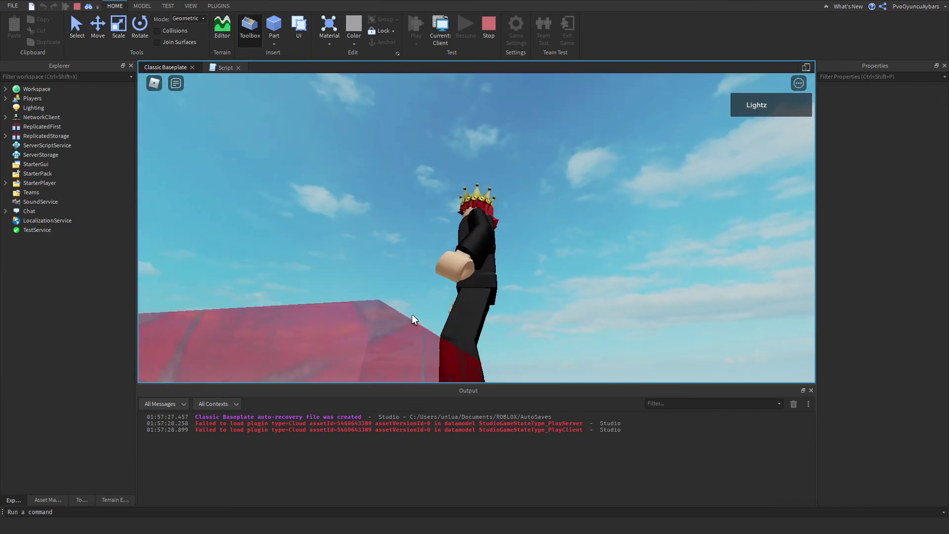
{"action": "left_click", "coordinate": [107, 20]}
{"action": "left_click", "coordinate": [417, 316]}
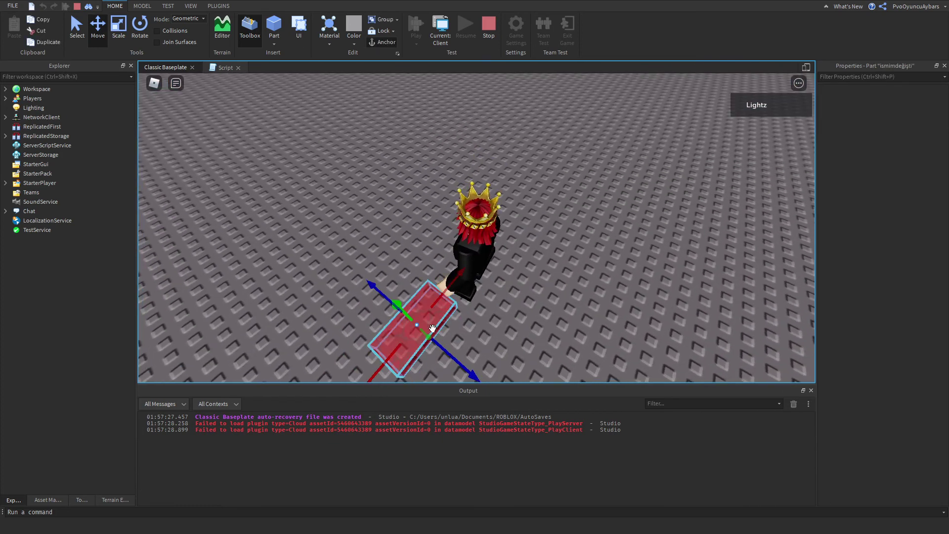
{"action": "left_click", "coordinate": [490, 22]}
{"action": "left_click", "coordinate": [236, 67]}
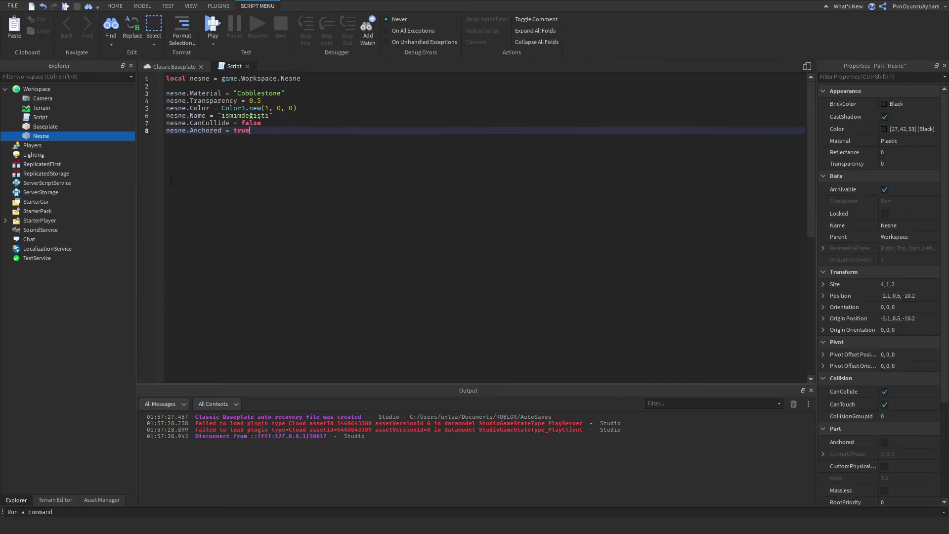
{"action": "left_click", "coordinate": [163, 66]}
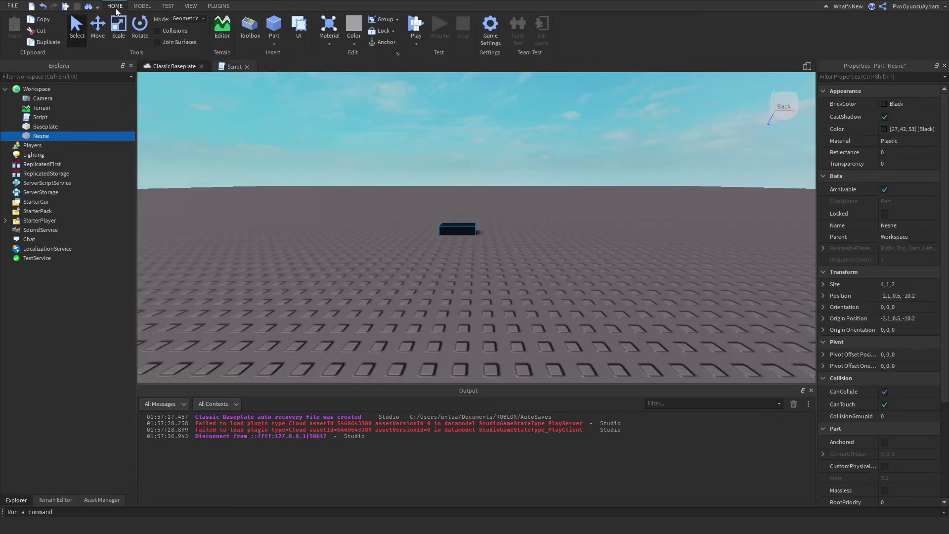
{"action": "left_click", "coordinate": [65, 6]}
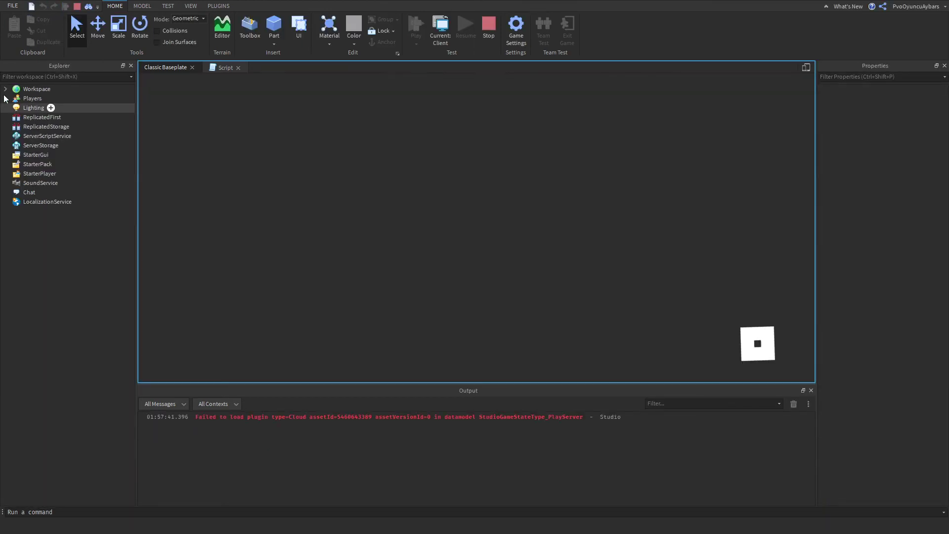
{"action": "left_click", "coordinate": [6, 89]}
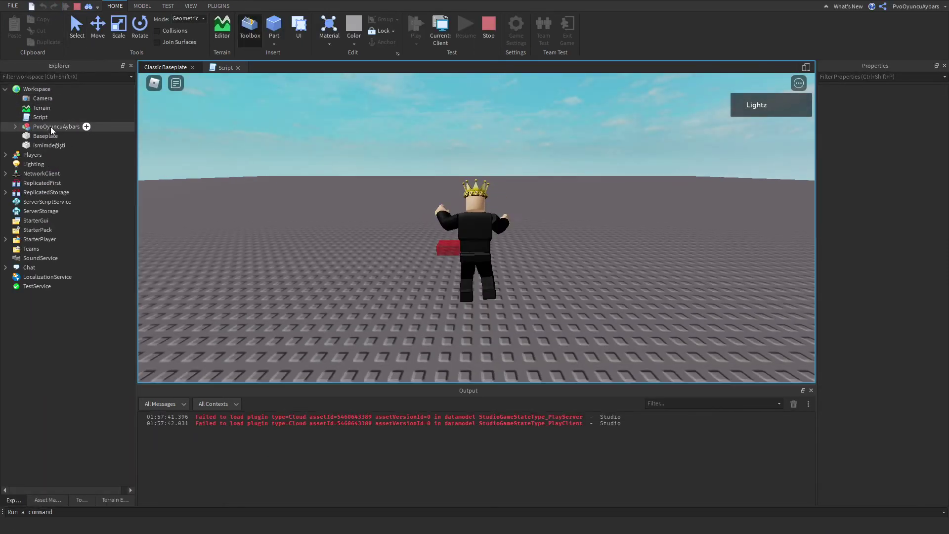
{"action": "left_click", "coordinate": [55, 145]}
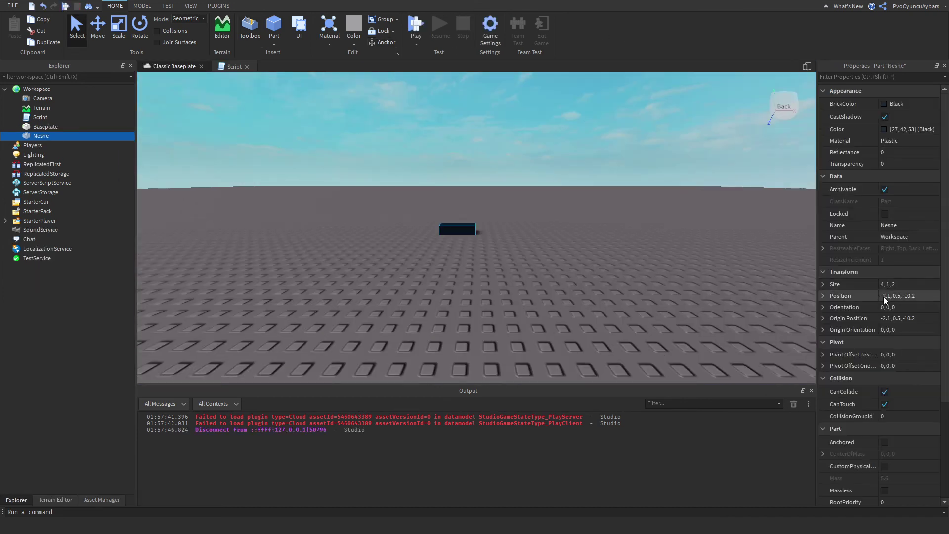
- Start line 9 as nesne.Size = Vector3.new( below the Anchored line
{"action": "left_click", "coordinate": [236, 68]}
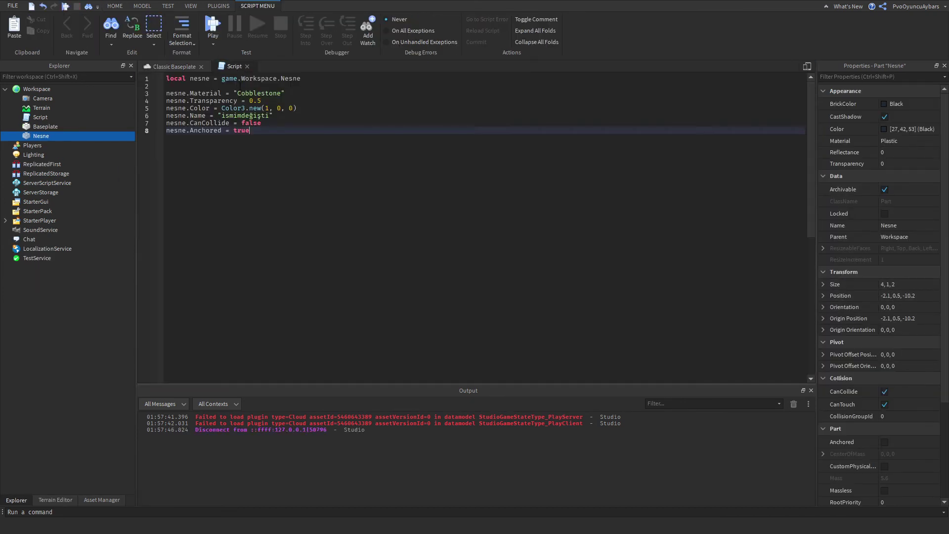
{"action": "left_click", "coordinate": [294, 128]}
{"action": "key", "text": "Return"}
{"action": "type", "text": "nesne.si"}
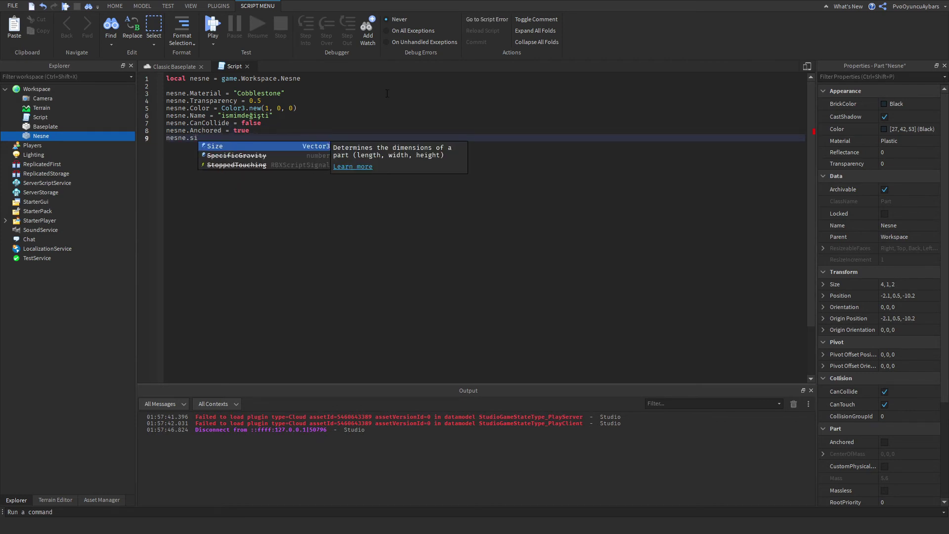
{"action": "key", "text": "Tab"}
{"action": "type", "text": "."}
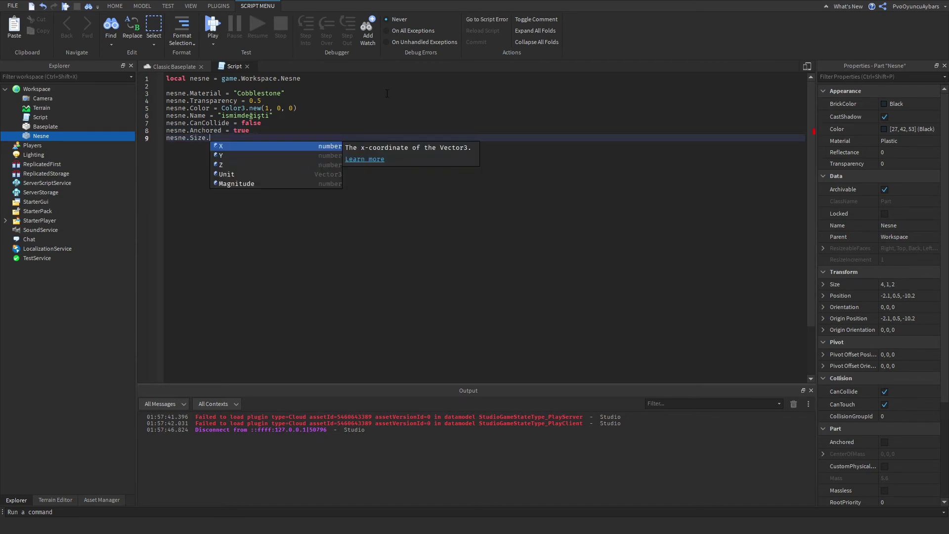
{"action": "key", "text": "BackSpace"}
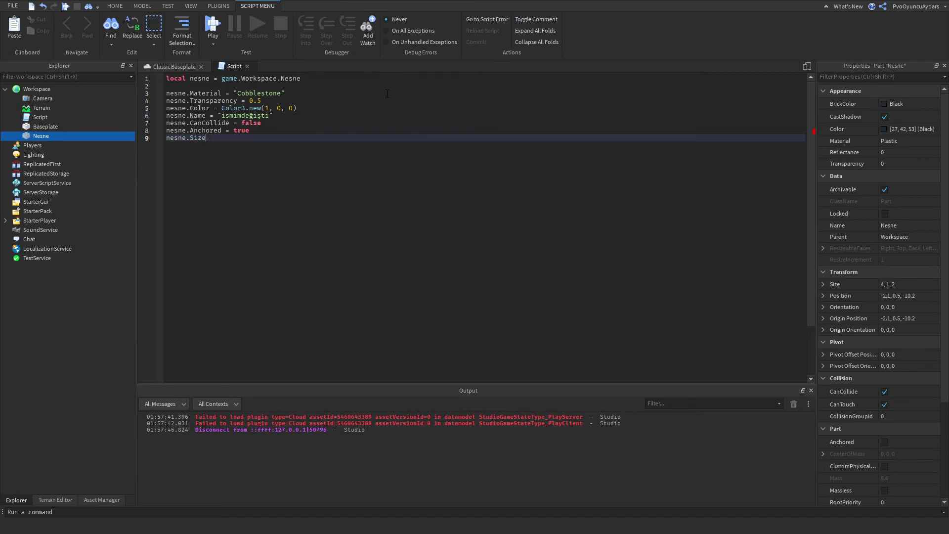
{"action": "type", "text": "=Vec"}
{"action": "key", "text": "Tab"}
{"action": "type", "text": "."}
{"action": "key", "text": "Tab"}
{"action": "type", "text": "("}
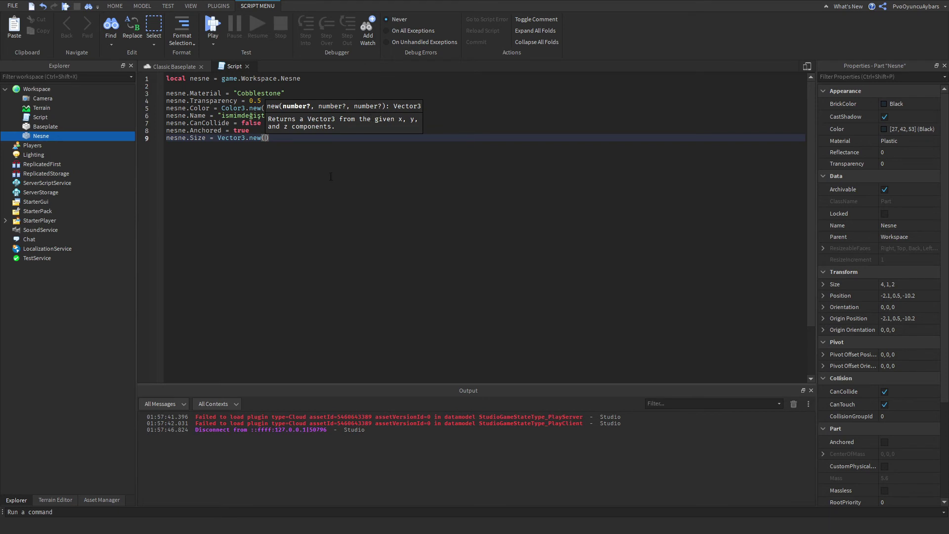
- Fill in Vector3.new(5, 5, 5), compared with the part's current Size 4, 1, 2
{"action": "left_click_drag", "start_coordinate": [168, 138], "coordinate": [249, 138]}
{"action": "left_click", "coordinate": [207, 142]}
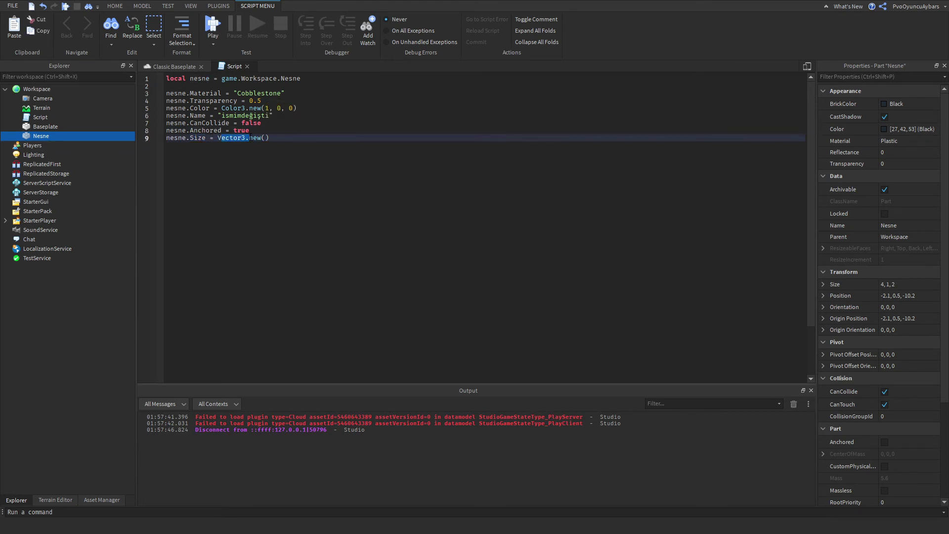
{"action": "left_click", "coordinate": [246, 139]}
{"action": "left_click_drag", "start_coordinate": [261, 139], "coordinate": [377, 142]}
{"action": "left_click", "coordinate": [901, 286]}
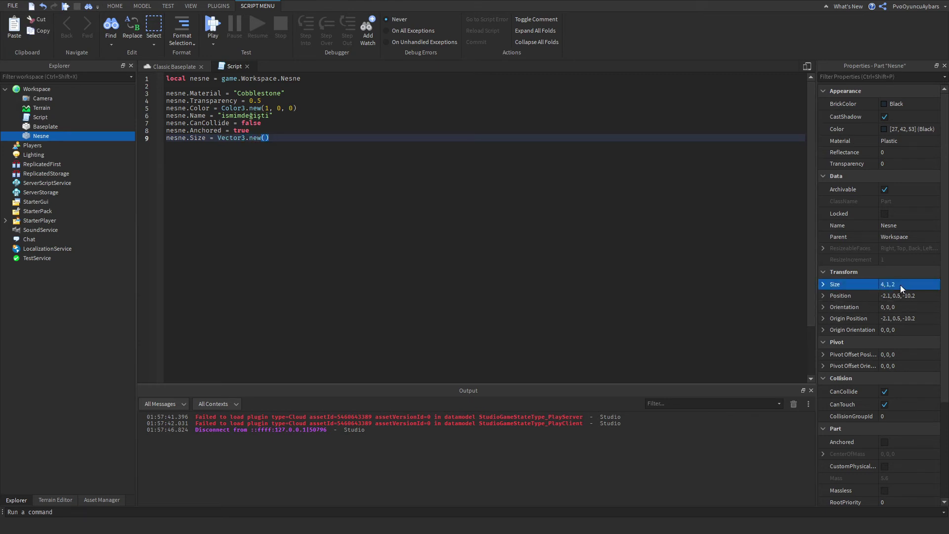
{"action": "left_click", "coordinate": [272, 137]}
{"action": "type", "text": "5, 5"}
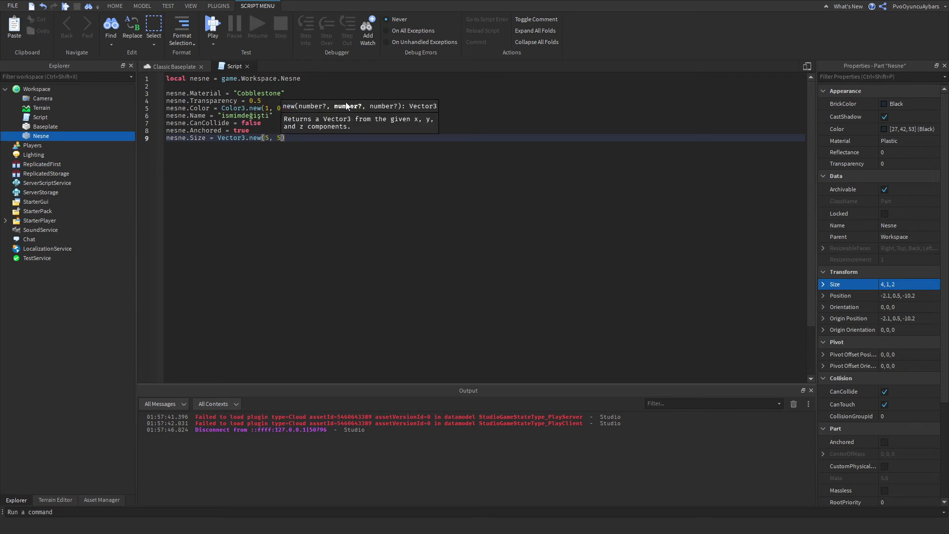
{"action": "type", "text": ", 5"}
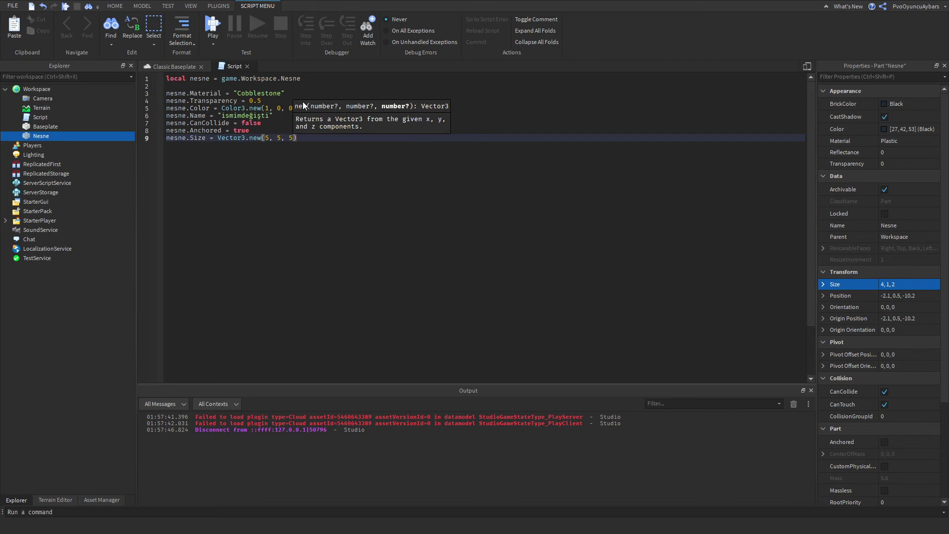
- Play-test to view the enlarged red block, then stop
{"action": "key", "text": "F5"}
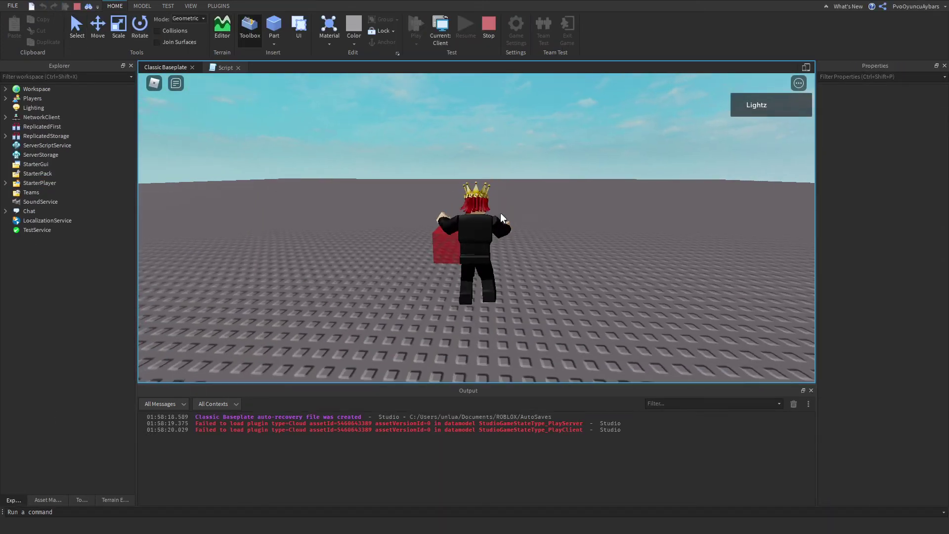
{"action": "right_click_drag", "start_coordinate": [500, 213], "coordinate": [501, 212]}
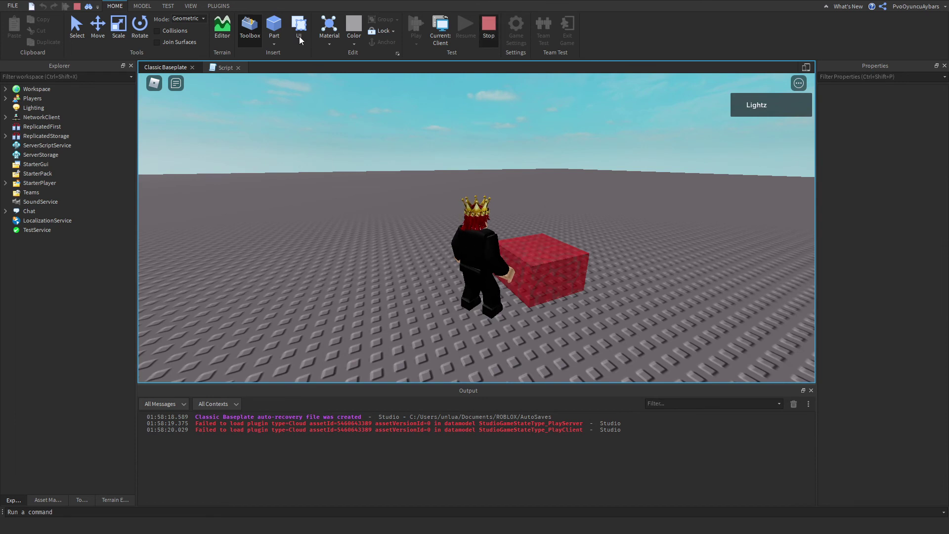
{"action": "left_click", "coordinate": [224, 66]}
{"action": "scroll", "coordinate": [892, 291], "scroll_direction": "down", "scroll_amount": 2}
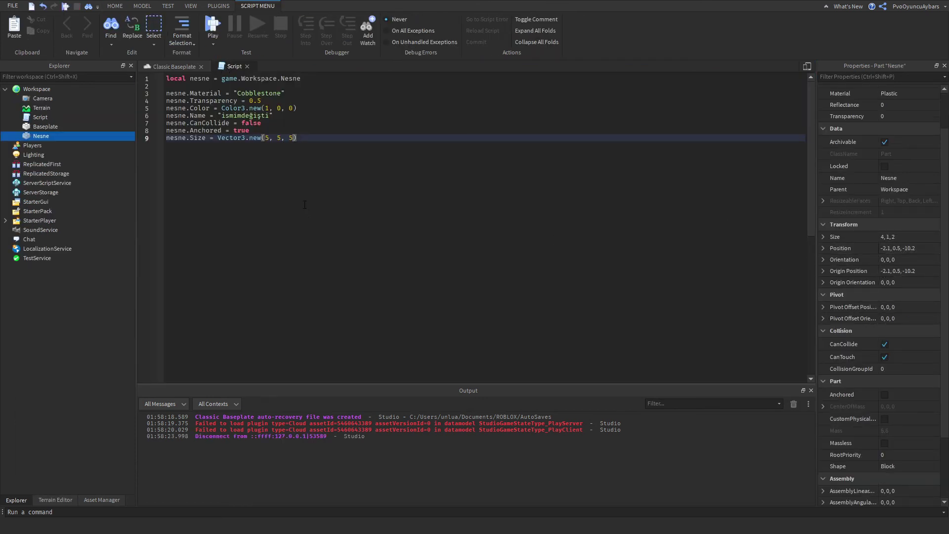
- Add line 10 nesne.Position = Vector3.new(0, 0.5, 0), then end the playtest
{"action": "left_click", "coordinate": [364, 141]}
{"action": "key", "text": "Return"}
{"action": "type", "text": "ne"}
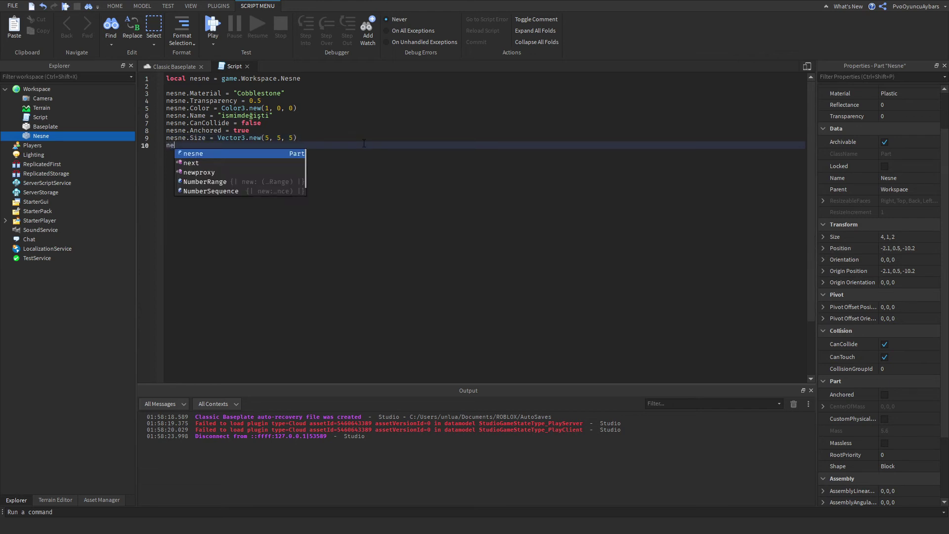
{"action": "type", "text": "sne.Po"}
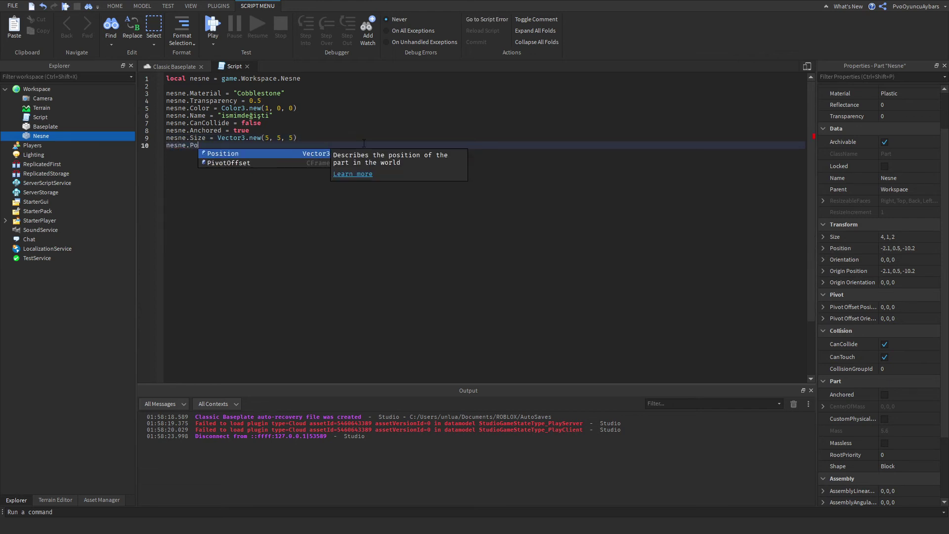
{"action": "key", "text": "Tab"}
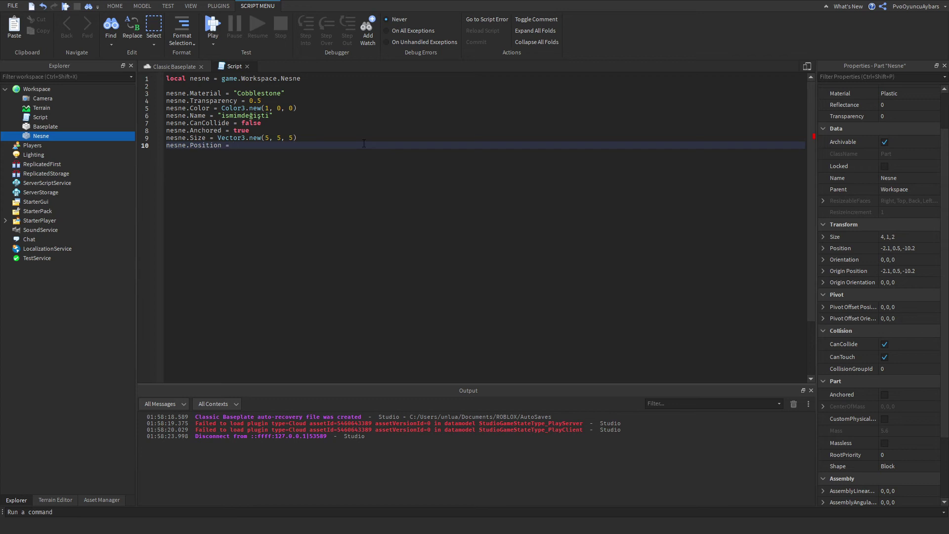
{"action": "type", "text": "Ve"}
{"action": "key", "text": "Tab"}
{"action": "type", "text": "."}
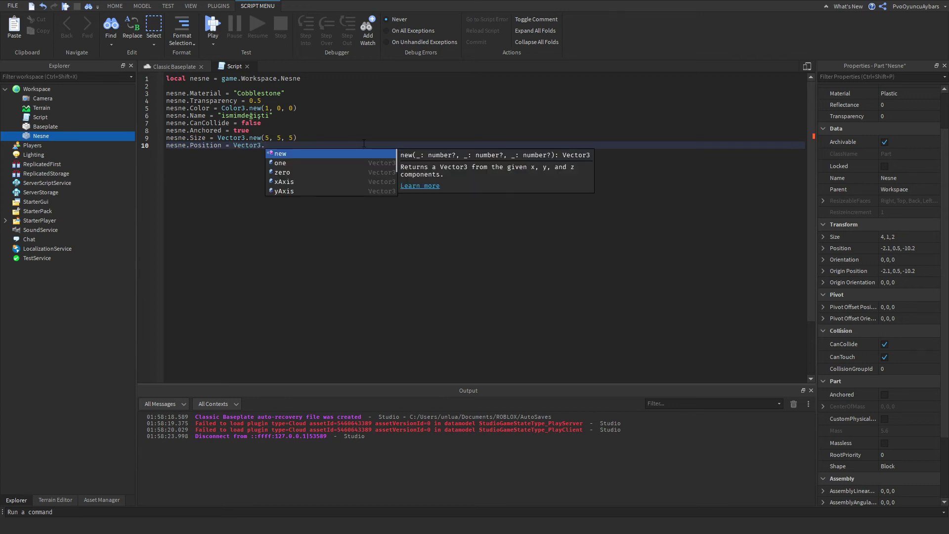
{"action": "key", "text": "Tab"}
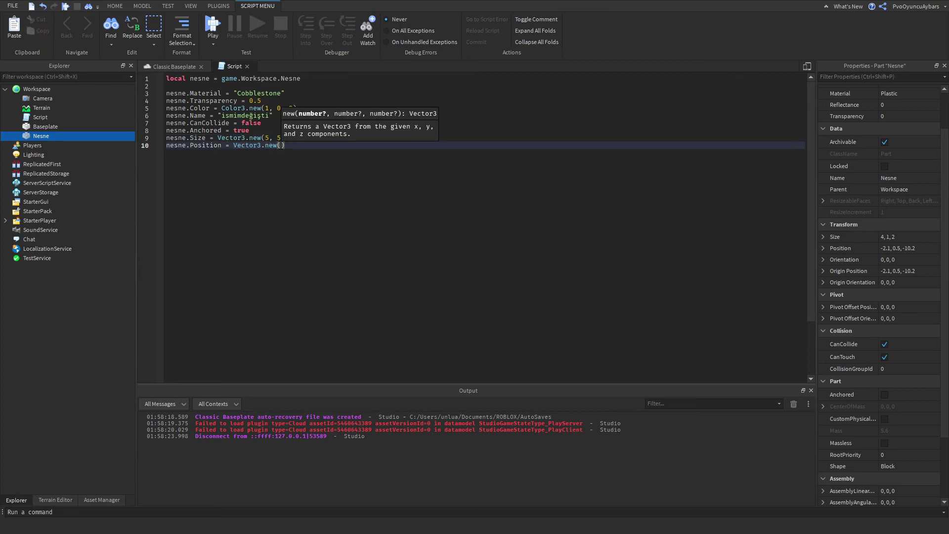
{"action": "left_click", "coordinate": [331, 143]}
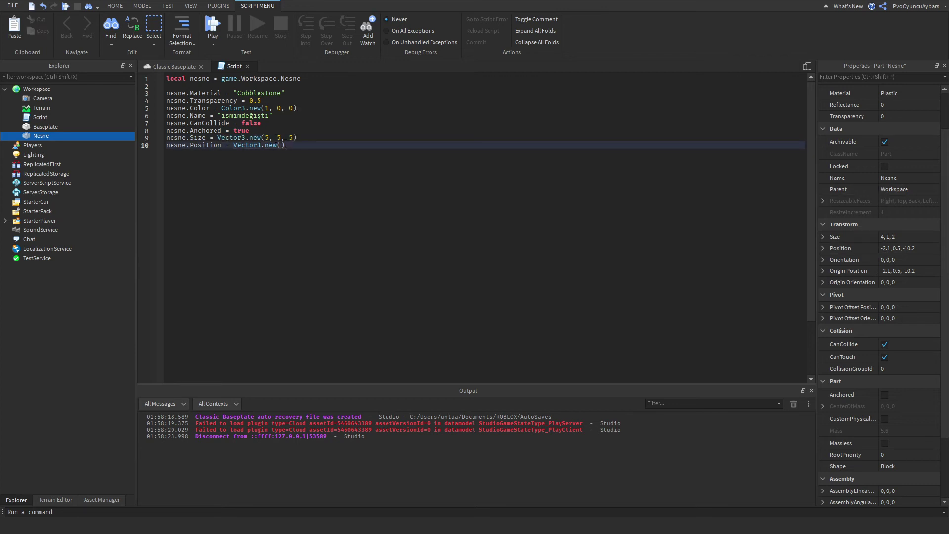
{"action": "key", "text": "Left"}
{"action": "type", "text": "0,"}
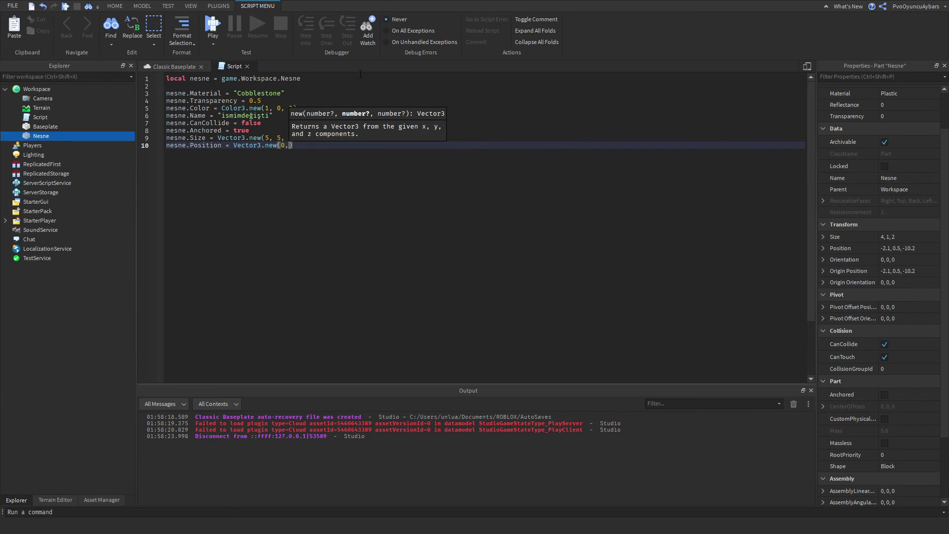
{"action": "type", "text": " 0.5, 0"}
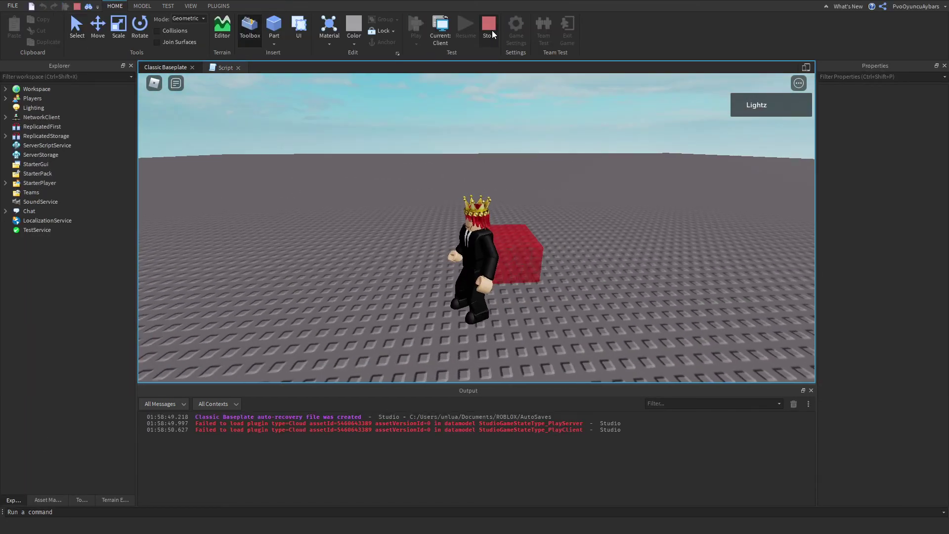
{"action": "key", "text": "shift+F5"}
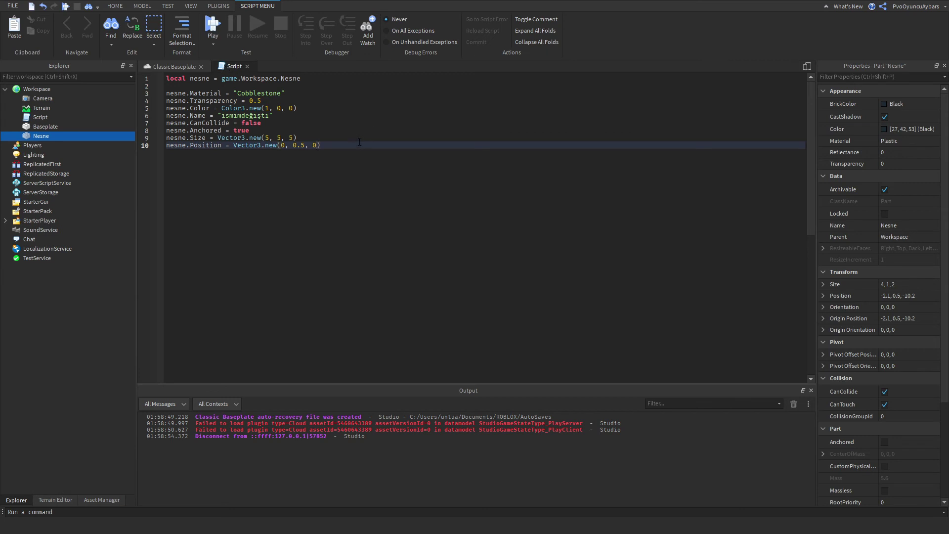
- Delete script lines 3 to 10, keeping only the nesne definition
{"action": "left_click_drag", "start_coordinate": [361, 145], "coordinate": [158, 105]}
{"action": "left_click", "coordinate": [445, 197]}
{"action": "scroll", "coordinate": [911, 345], "scroll_direction": "down", "scroll_amount": 3}
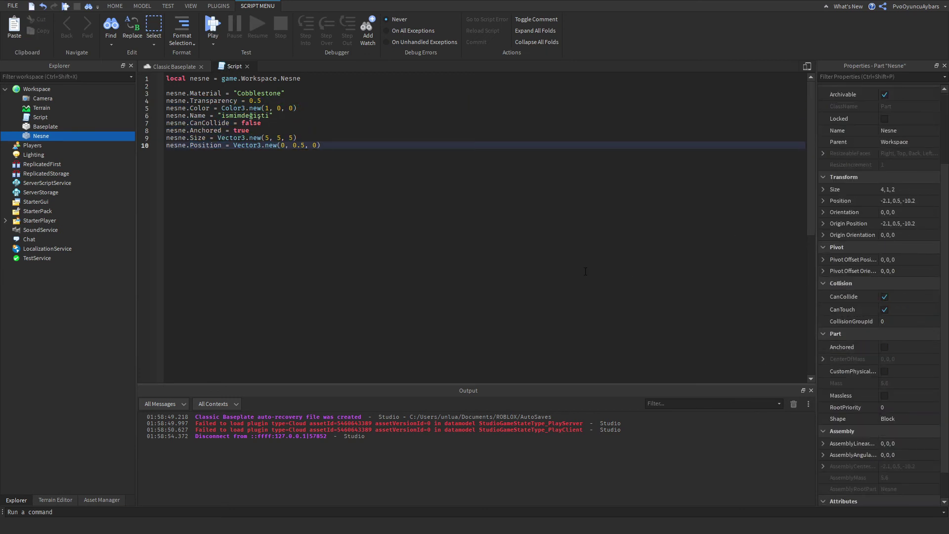
{"action": "left_click_drag", "start_coordinate": [312, 145], "coordinate": [171, 138]}
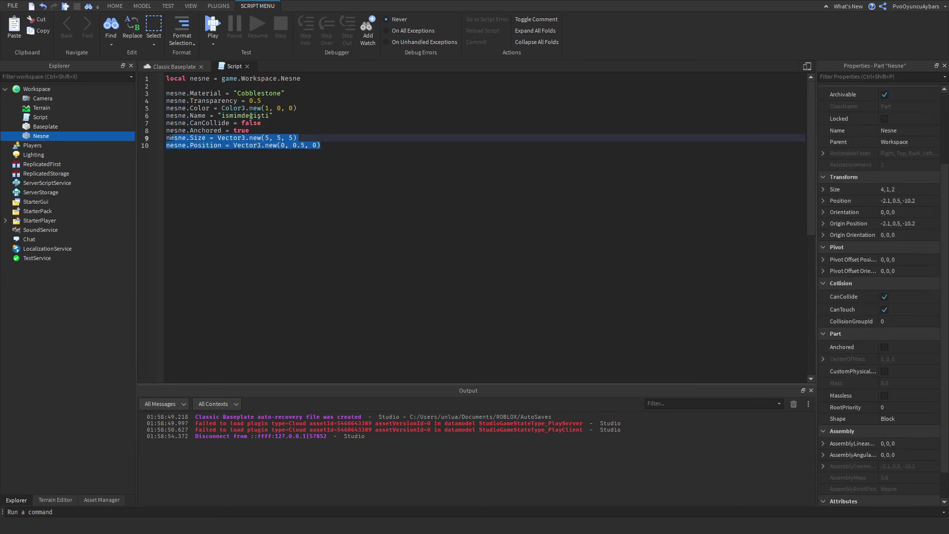
{"action": "mouse_move", "coordinate": [171, 138]}
{"action": "left_mouse_down"}
{"action": "mouse_move", "coordinate": [167, 93]}
{"action": "mouse_move", "coordinate": [221, 145]}
{"action": "mouse_move", "coordinate": [156, 94]}
{"action": "left_mouse_up"}
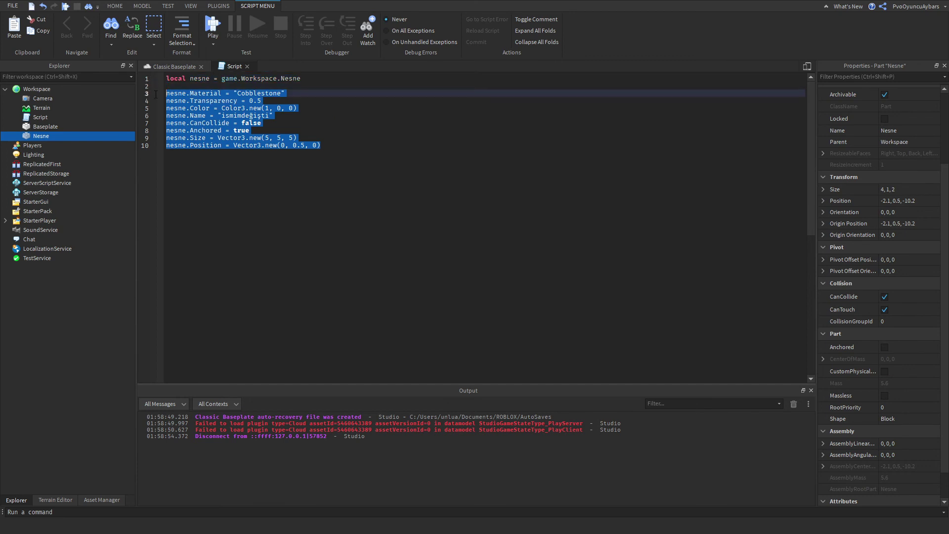
{"action": "key", "text": "BackSpace"}
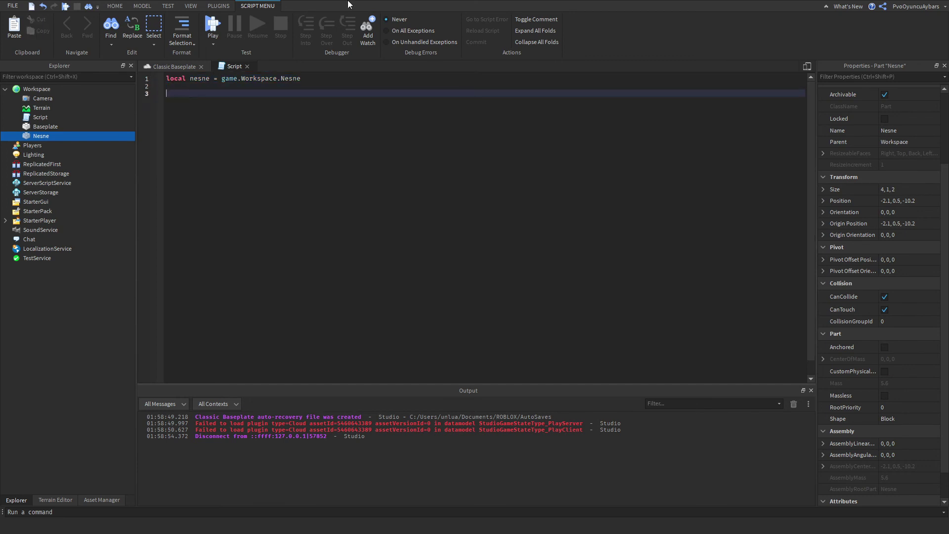
- Write line 3 nesne.Color = Color3.new(1, 0, 0), picking pure red in the colour chooser
{"action": "type", "text": "nes"}
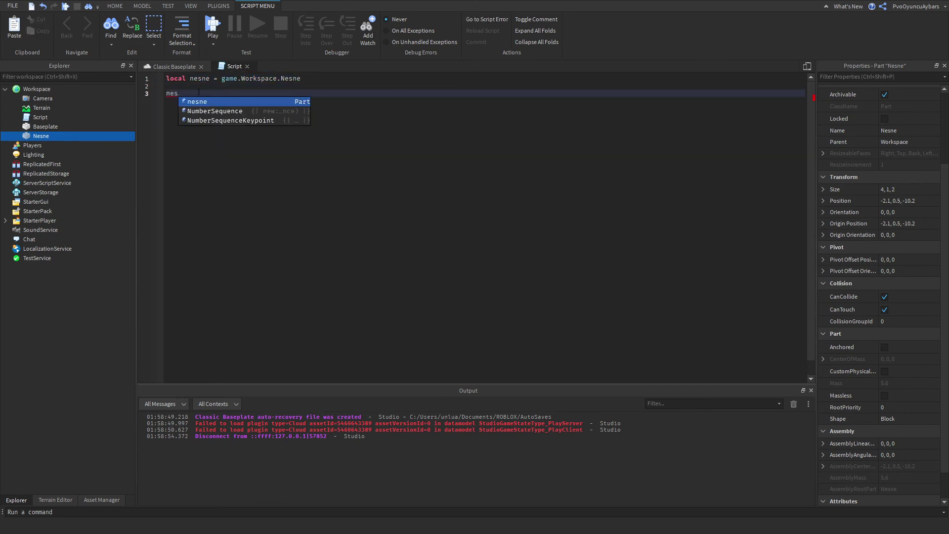
{"action": "left_click", "coordinate": [242, 103]}
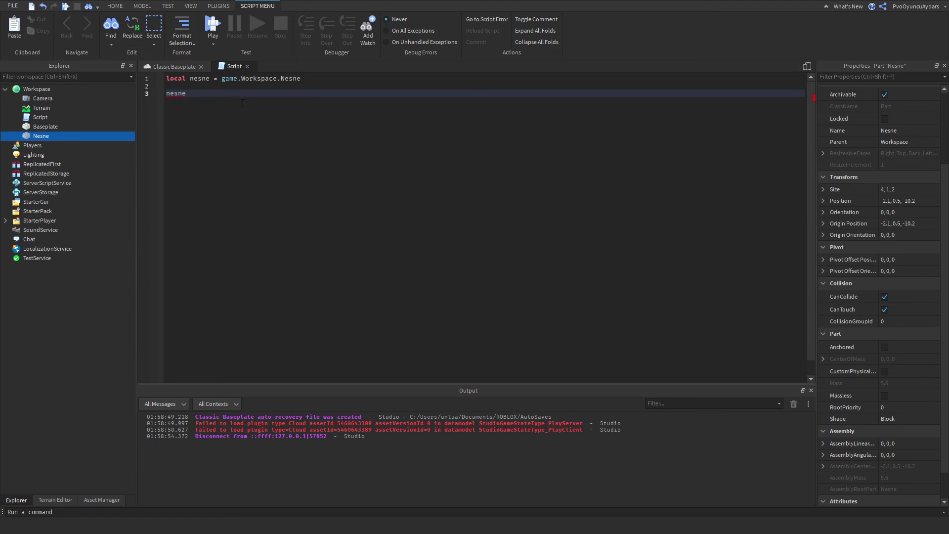
{"action": "type", "text": ".Col"}
{"action": "left_click", "coordinate": [242, 103]}
{"action": "type", "text": "= Col"}
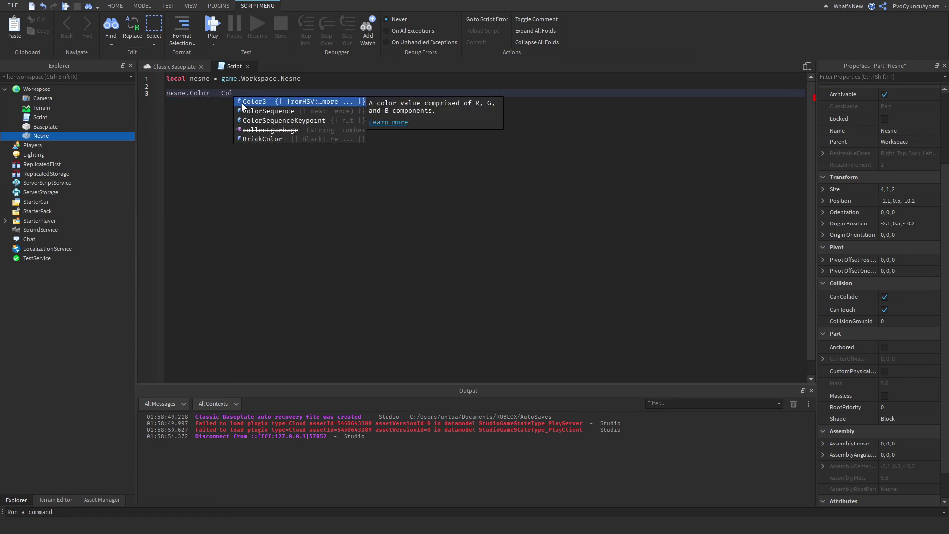
{"action": "left_click", "coordinate": [242, 103]}
{"action": "type", "text": ".new("}
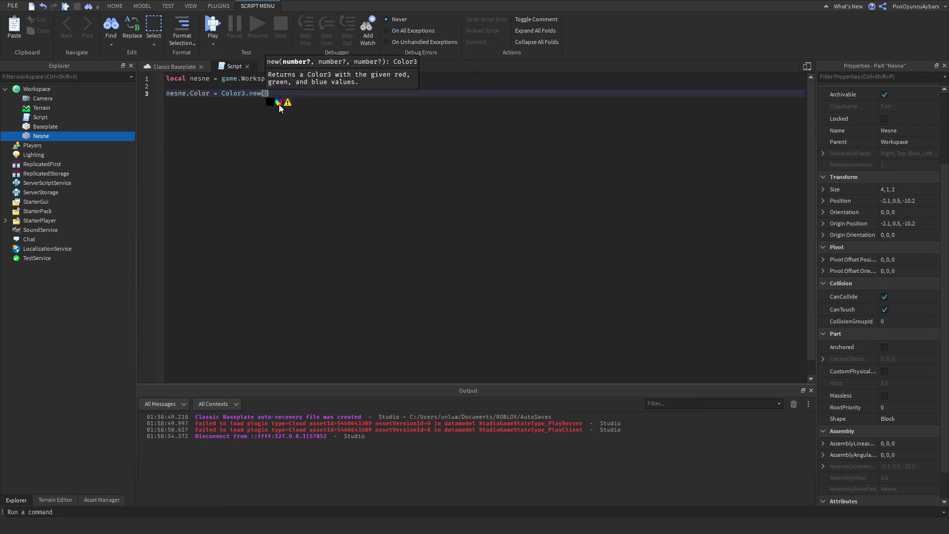
{"action": "left_click", "coordinate": [279, 103]}
{"action": "left_click", "coordinate": [380, 28]}
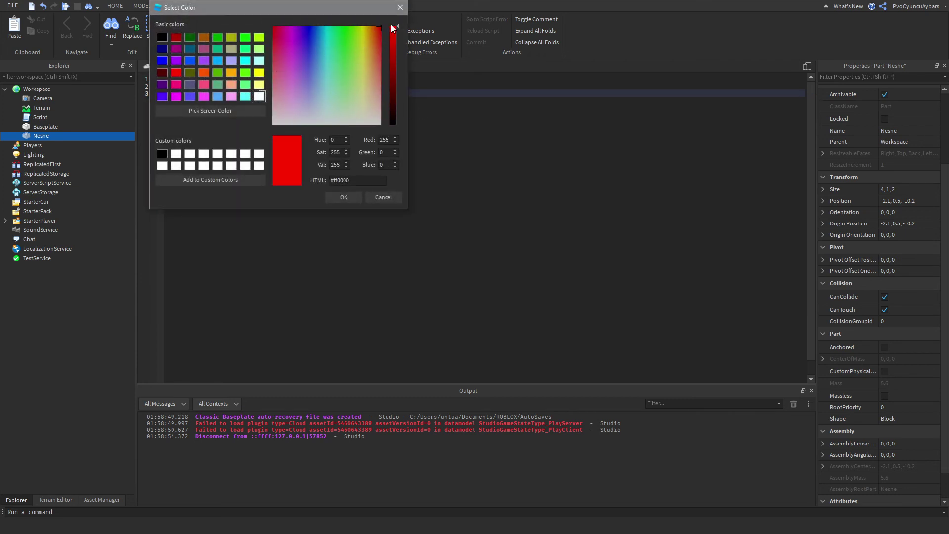
{"action": "left_click", "coordinate": [344, 196]}
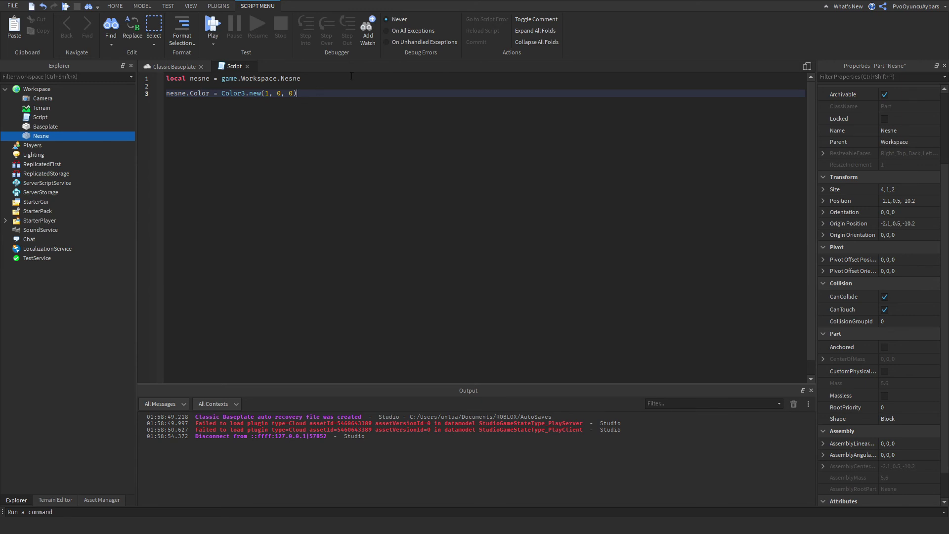
- Add wait(3) on line 4
{"action": "key", "text": "Return"}
{"action": "type", "text": "wa"}
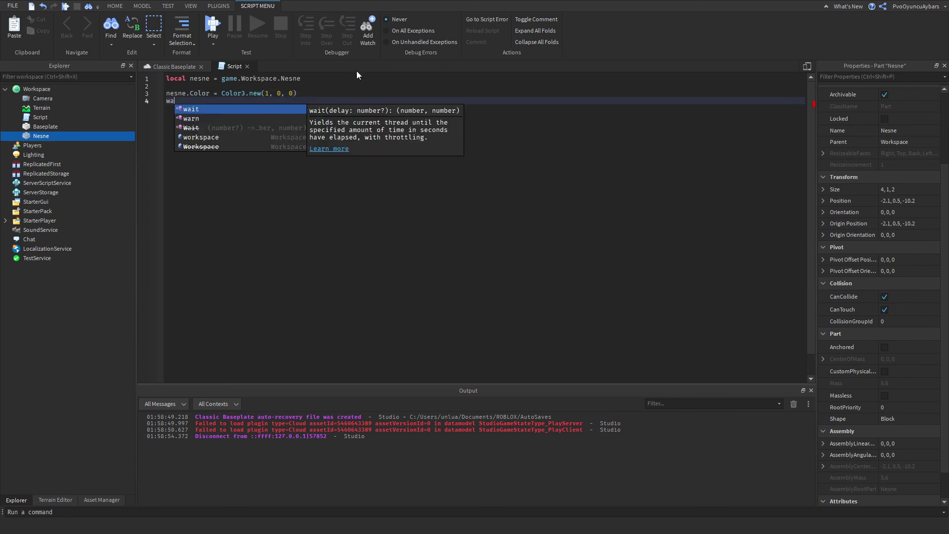
{"action": "key", "text": "Tab"}
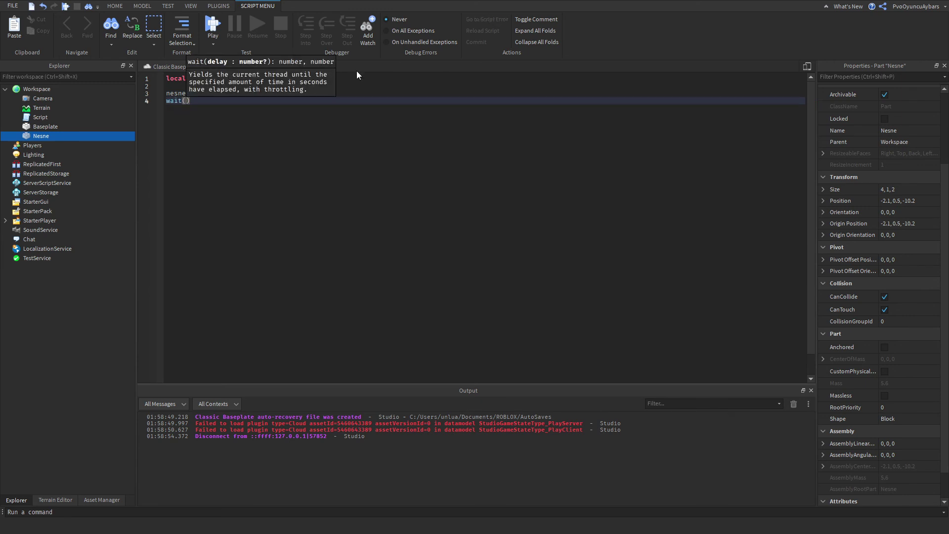
{"action": "type", "text": "3)"}
- Write nesne.Color = Color3.new() on line 5
{"action": "key", "text": "Return"}
{"action": "type", "text": "nesne"}
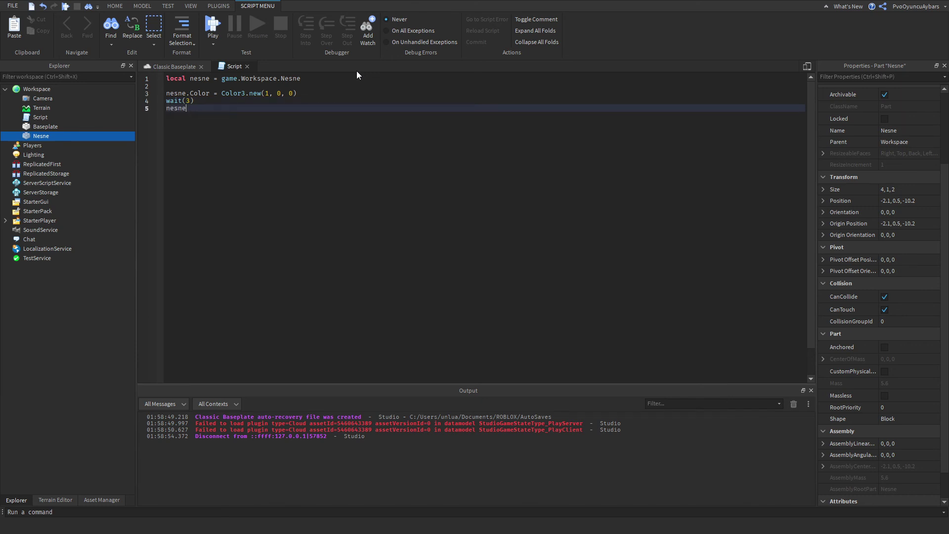
{"action": "type", "text": ".C"}
{"action": "key", "text": "Tab"}
{"action": "type", "text": "= Col"}
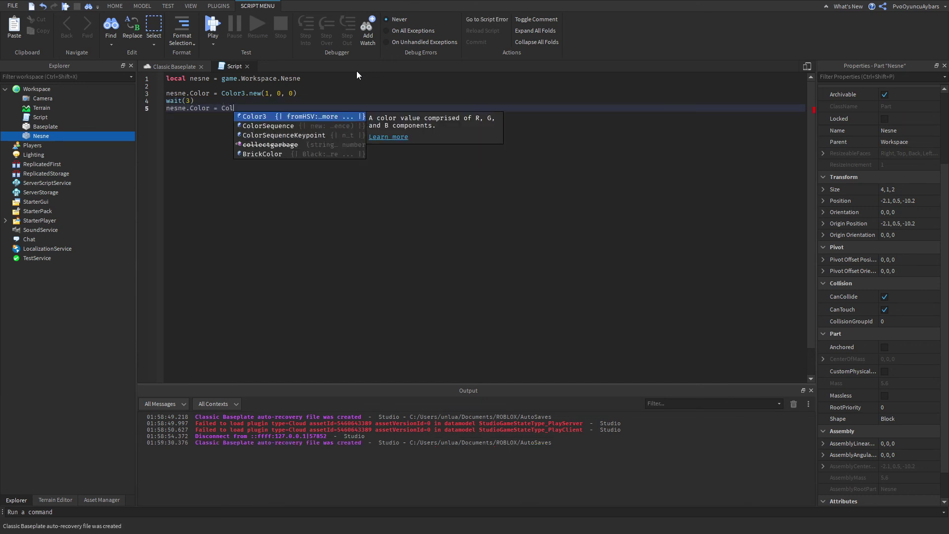
{"action": "key", "text": "Tab"}
{"action": "key", "text": "super+period"}
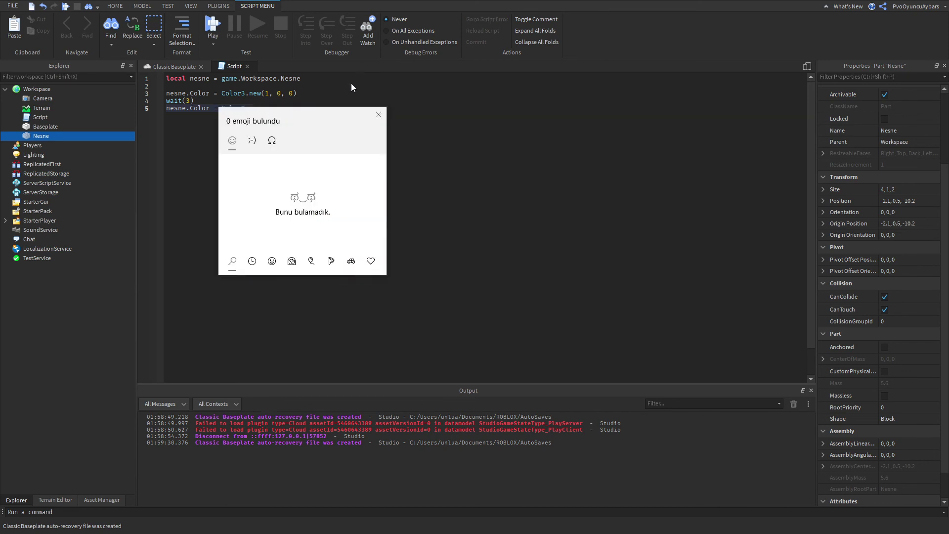
{"action": "key", "text": "Escape"}
{"action": "type", "text": ".ne"}
{"action": "key", "text": "Tab"}
{"action": "type", "text": "("}
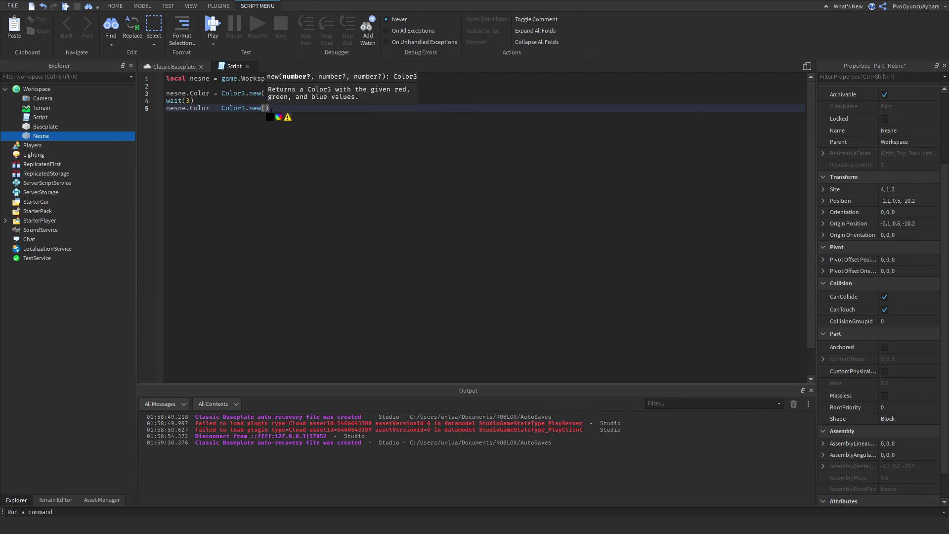
- Choose blue, Color3.new(0, 0.266667, 1), in the colour chooser and start a play test
{"action": "left_click", "coordinate": [280, 117]}
{"action": "left_click_drag", "start_coordinate": [295, 33], "coordinate": [313, 32]}
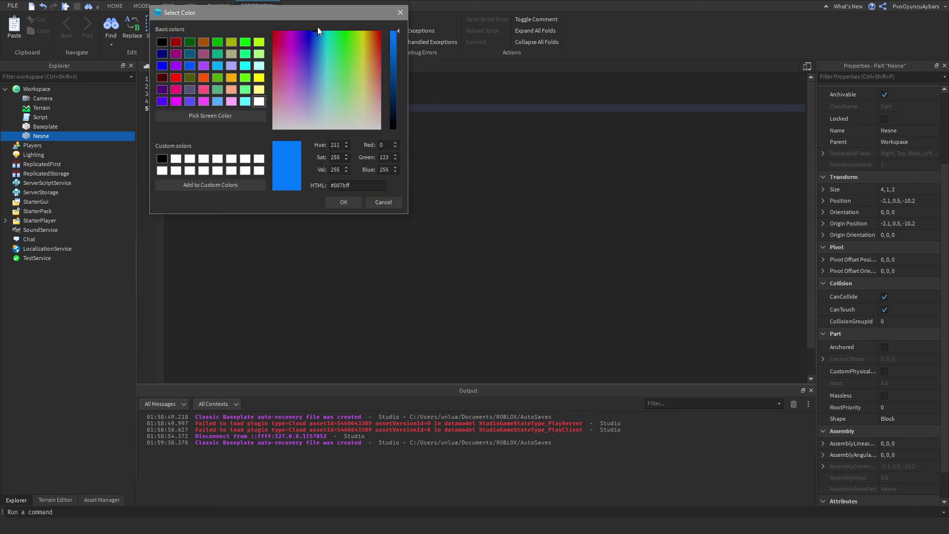
{"action": "left_click", "coordinate": [352, 204]}
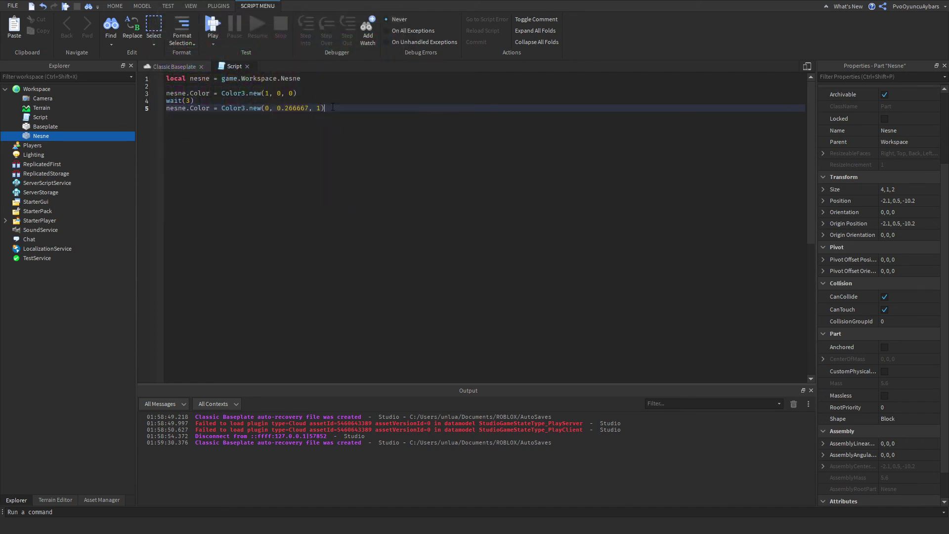
{"action": "left_click", "coordinate": [211, 25]}
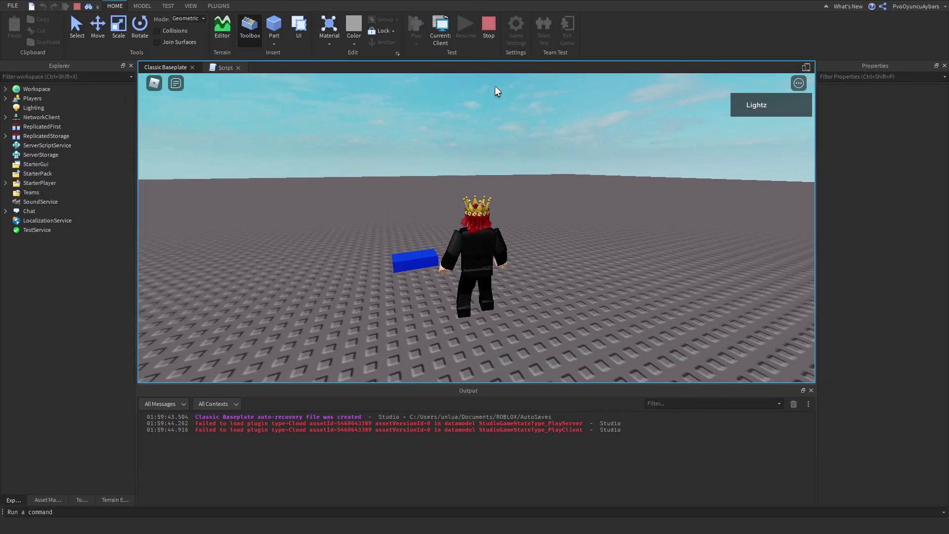
- Stop the running play test once the block has turned blue
{"action": "left_click", "coordinate": [496, 40]}
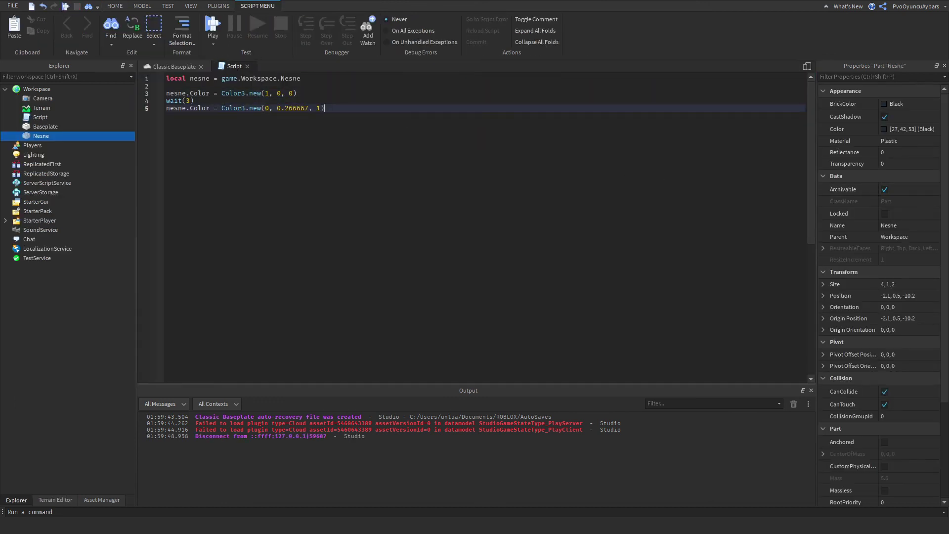
- Delete lines 2–5, leaving only local nesne = game.Workspace.Nesne
{"action": "scroll", "coordinate": [906, 267], "scroll_direction": "down", "scroll_amount": 5}
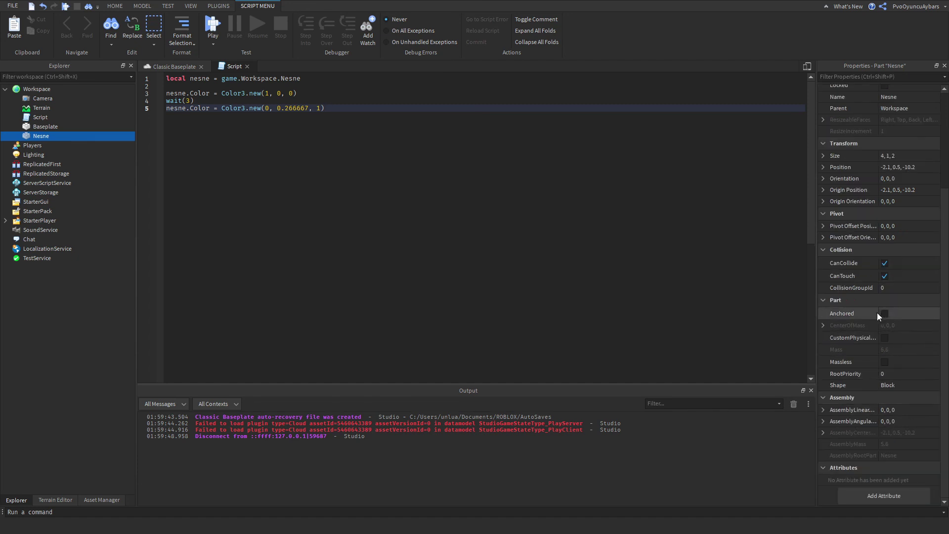
{"action": "scroll", "coordinate": [897, 360], "scroll_direction": "up", "scroll_amount": 4}
{"action": "scroll", "coordinate": [871, 260], "scroll_direction": "up", "scroll_amount": 1}
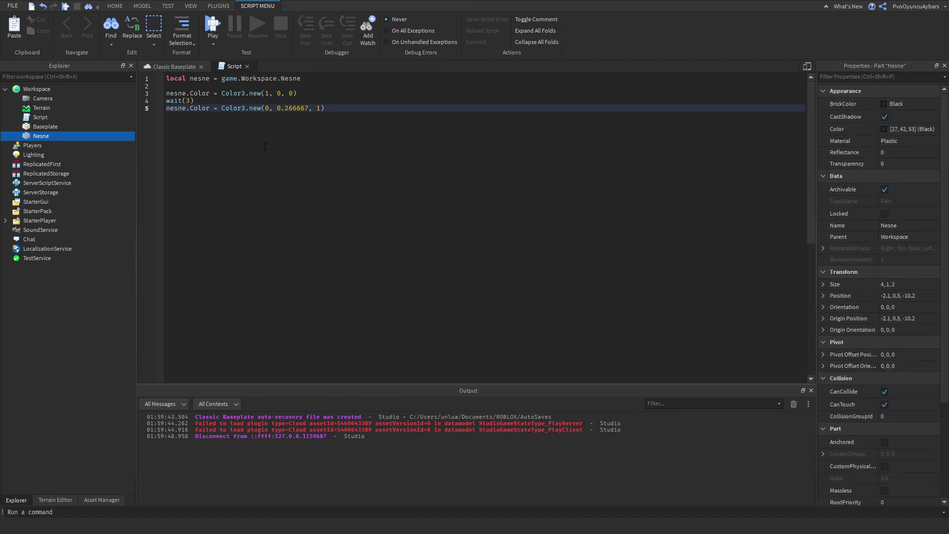
{"action": "left_click_drag", "start_coordinate": [325, 108], "coordinate": [167, 86]}
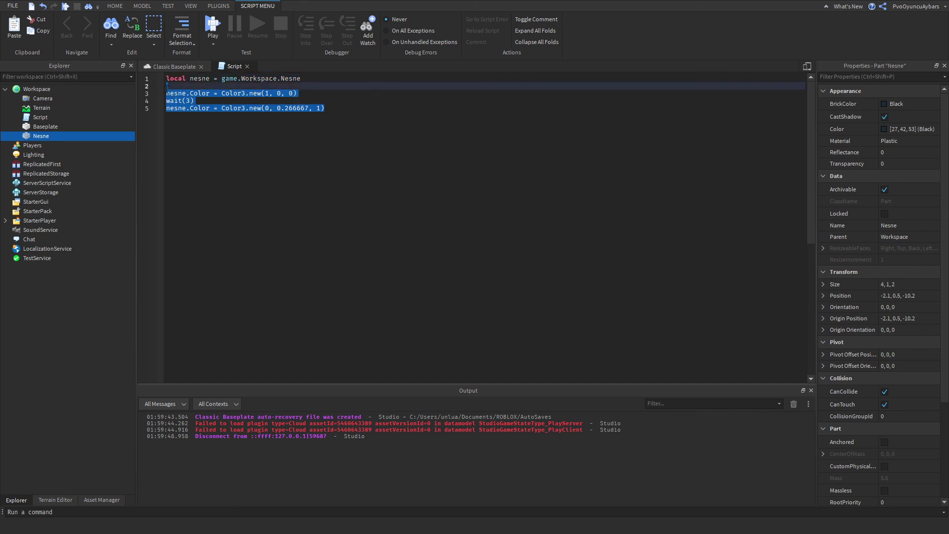
{"action": "key", "text": "BackSpace"}
{"action": "left_click", "coordinate": [328, 79]}
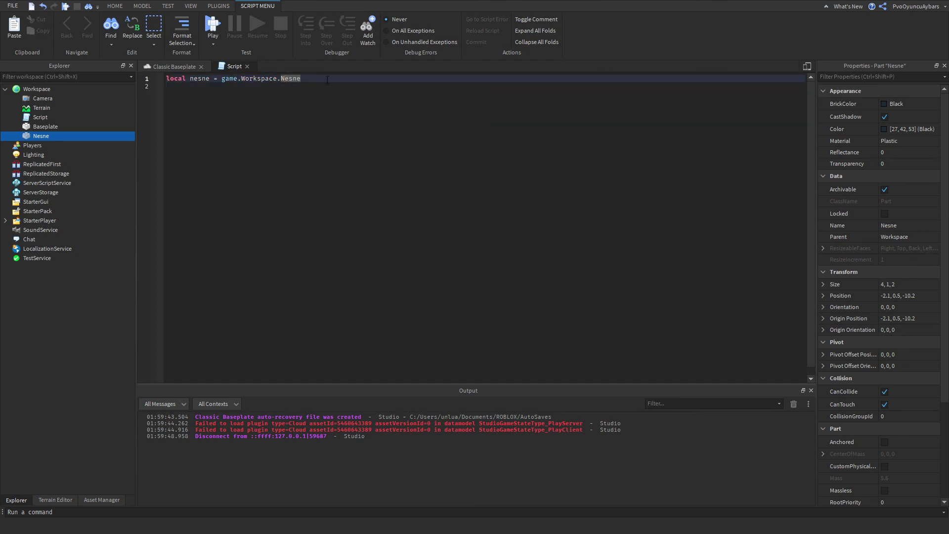
{"action": "left_click_drag", "start_coordinate": [327, 79], "coordinate": [143, 68]}
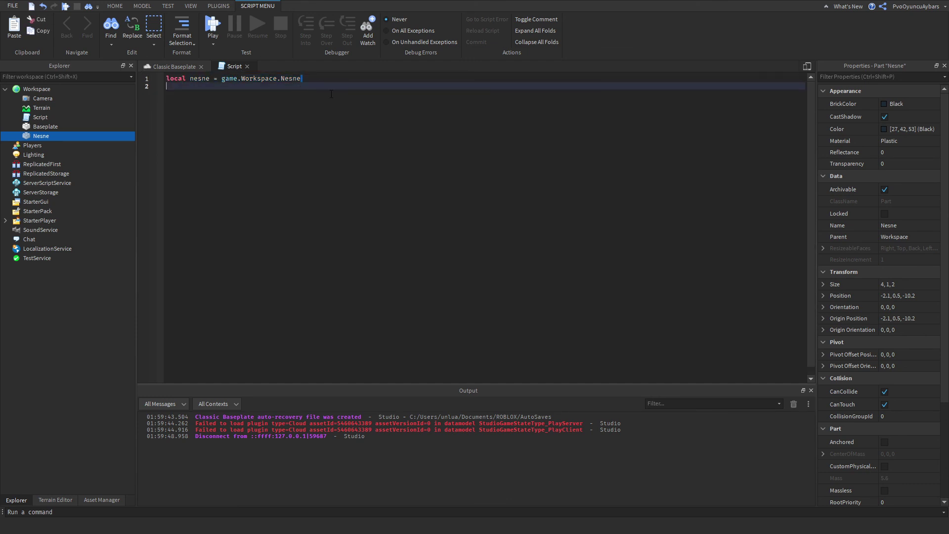
{"action": "key", "text": "Left"}
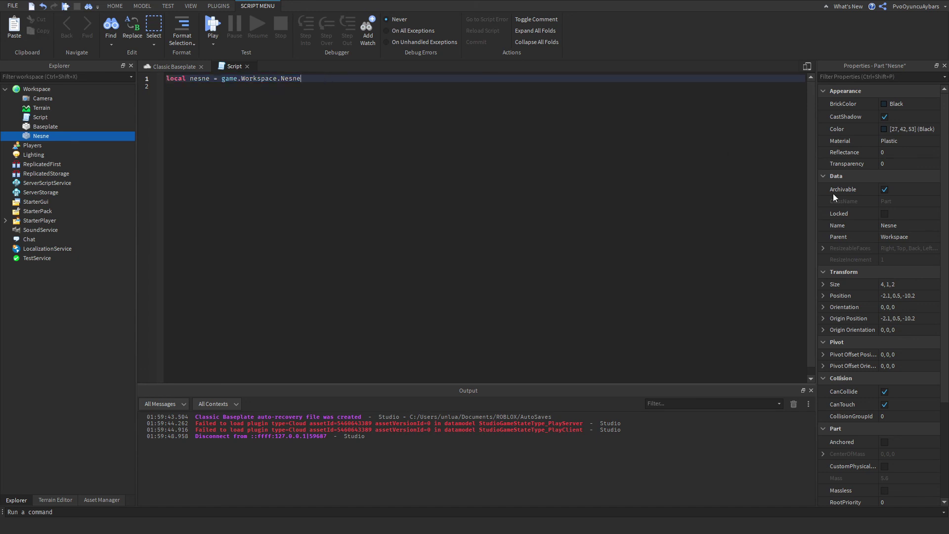